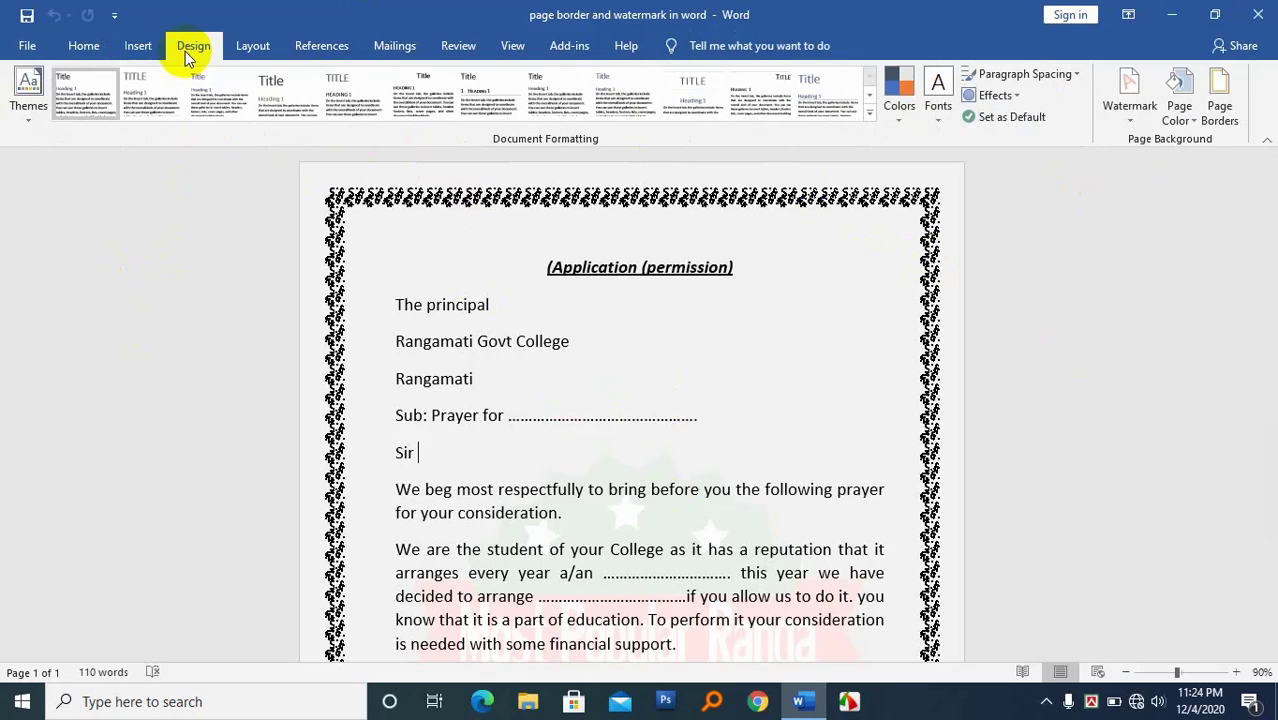
left_click(84, 46)
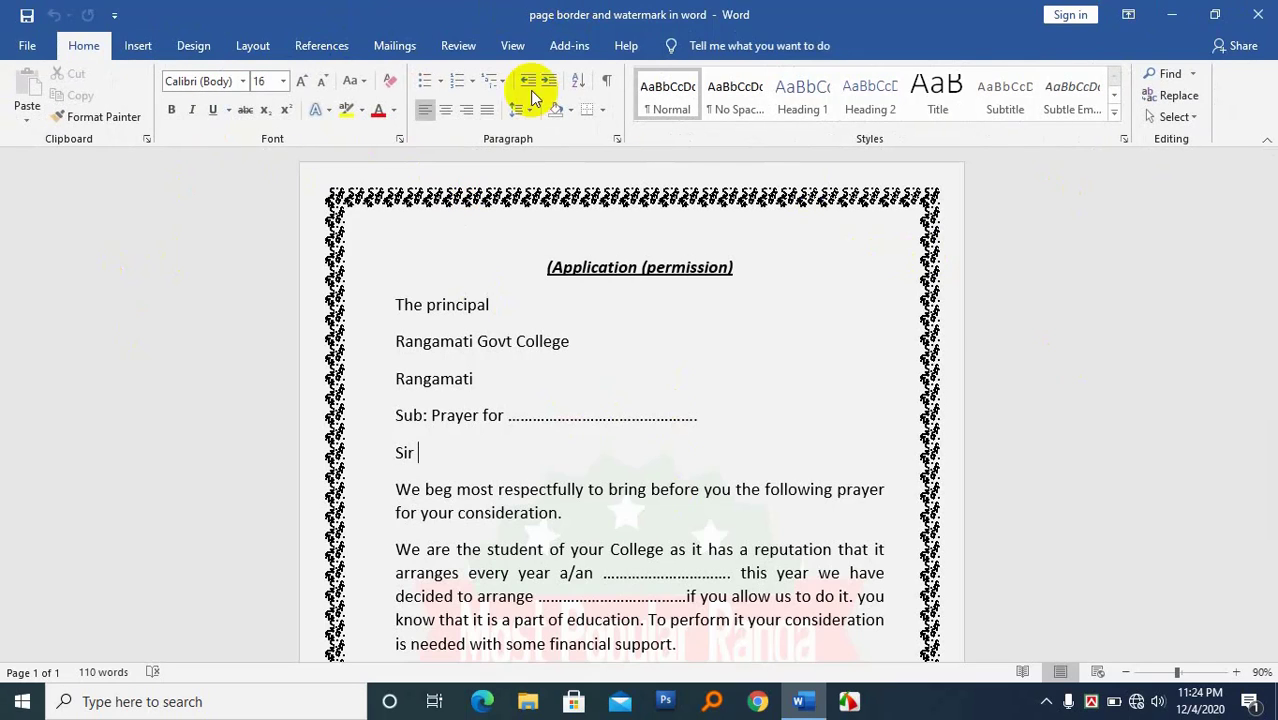
left_click(138, 46)
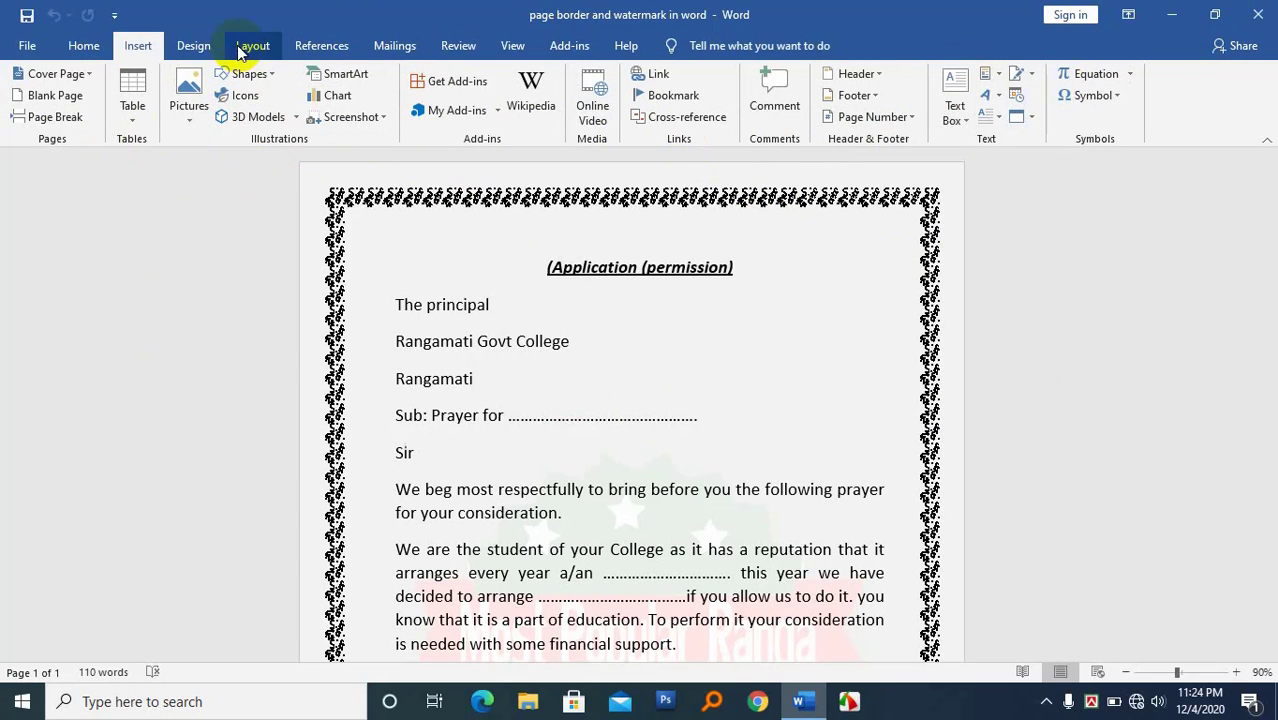
left_click(194, 46)
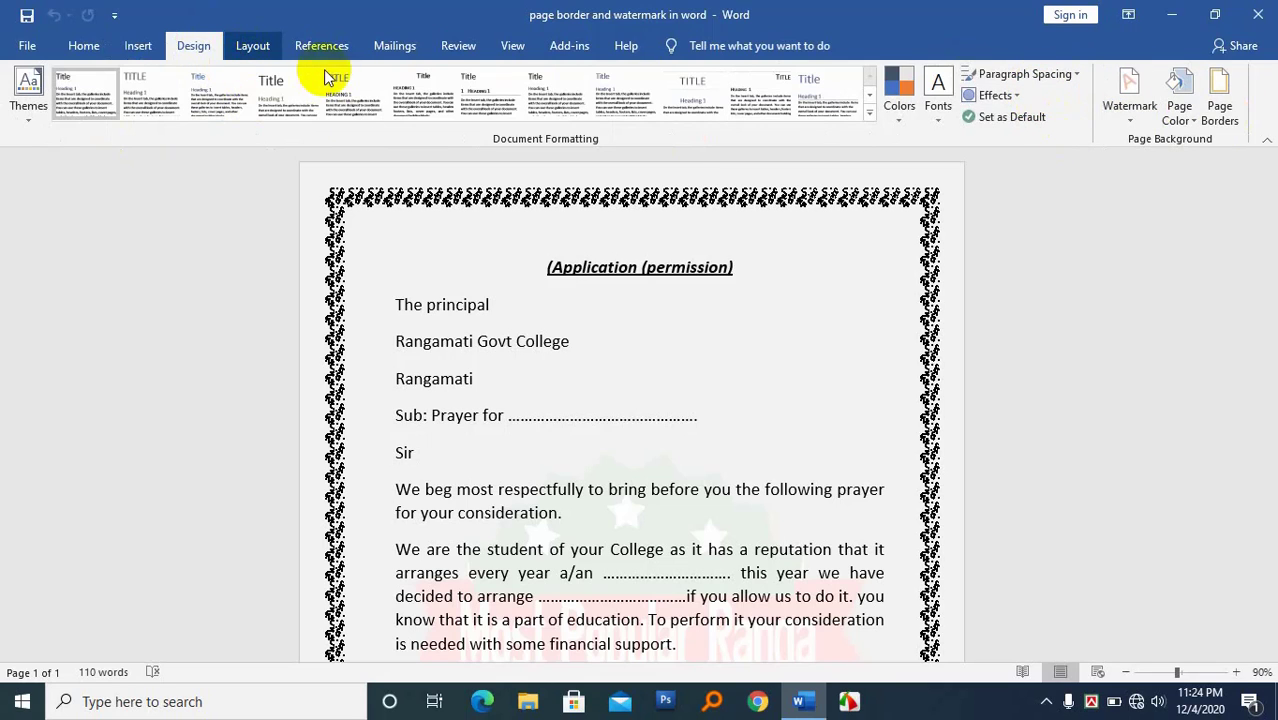
left_click(253, 46)
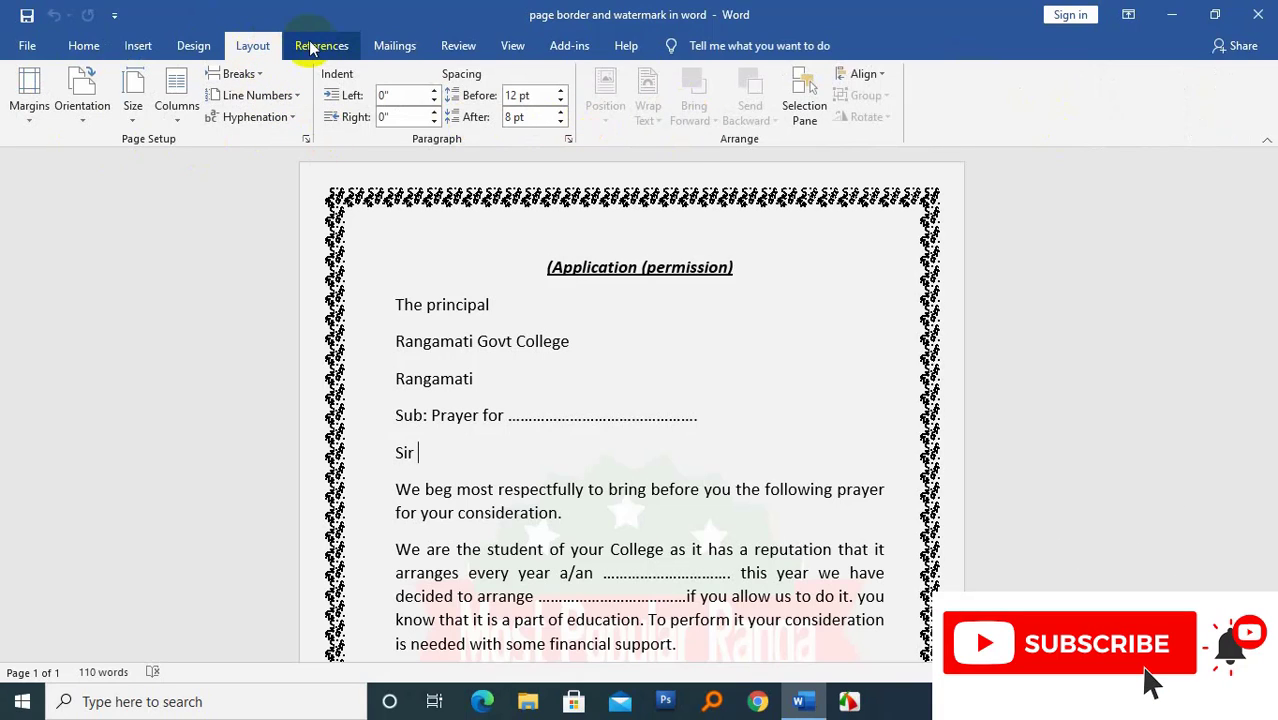
left_click(337, 45)
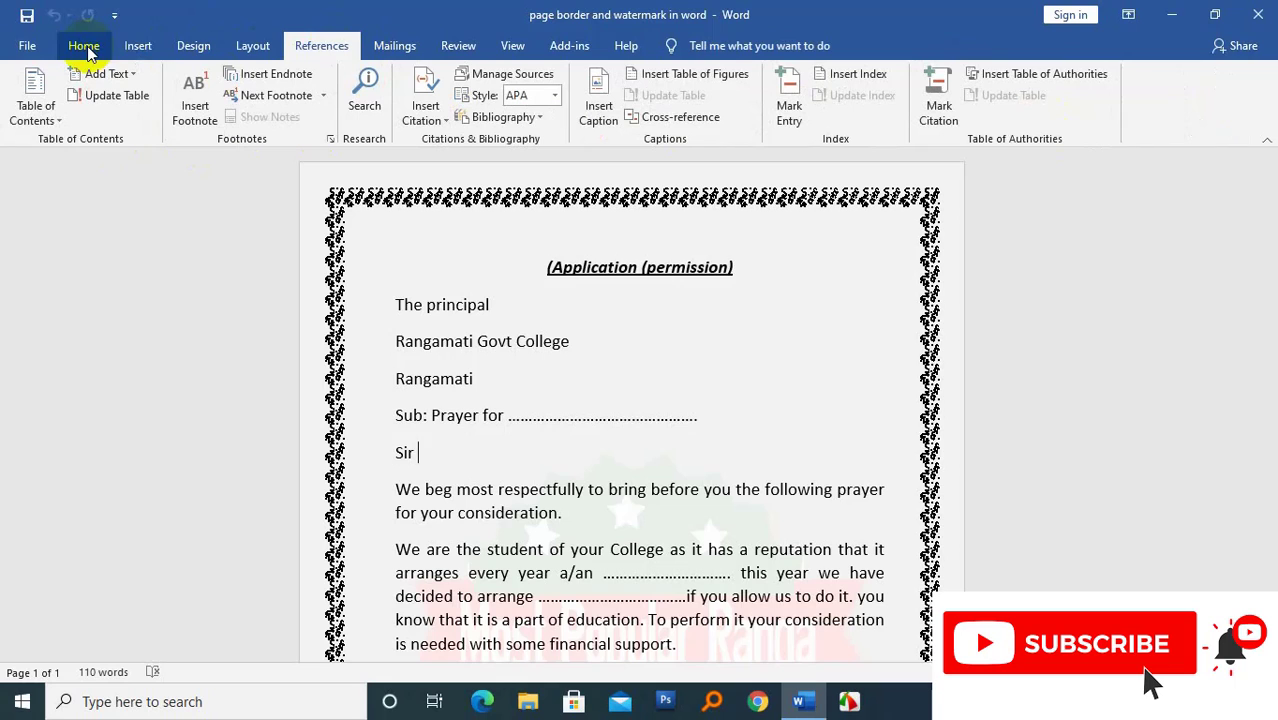
left_click(95, 46)
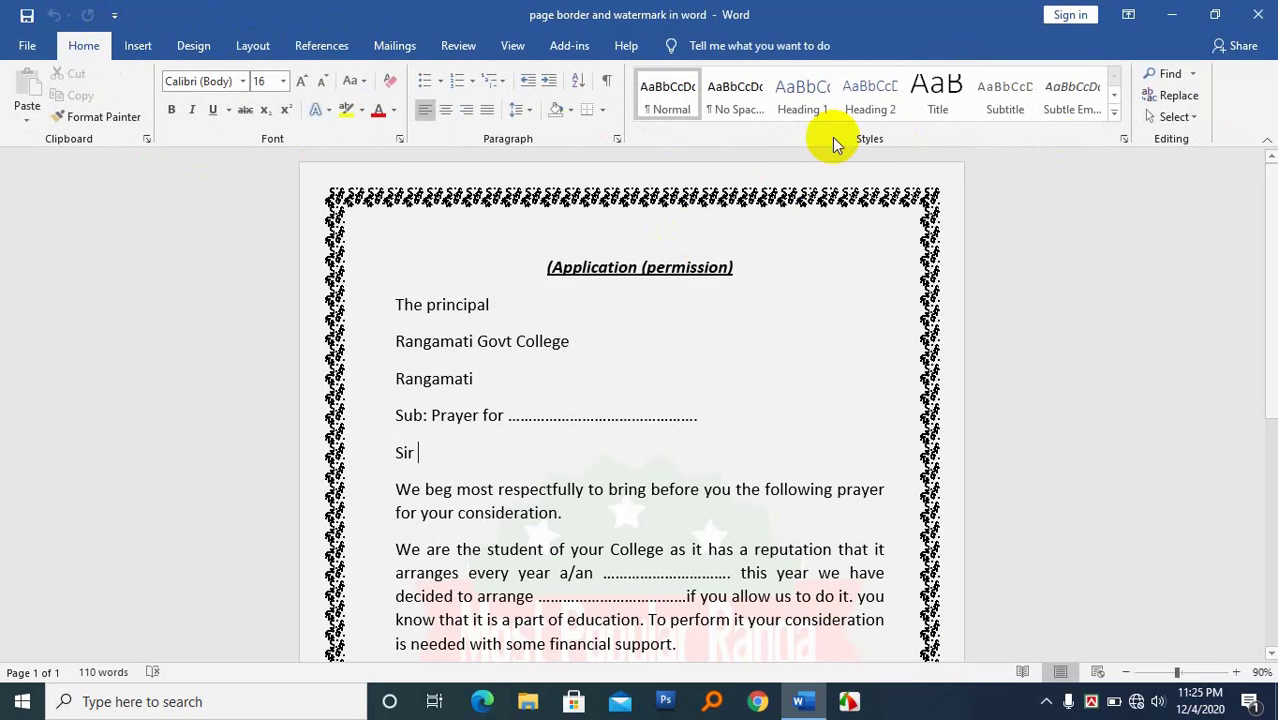
scroll(560, 425, "down", 3)
scroll(607, 405, "up", 3)
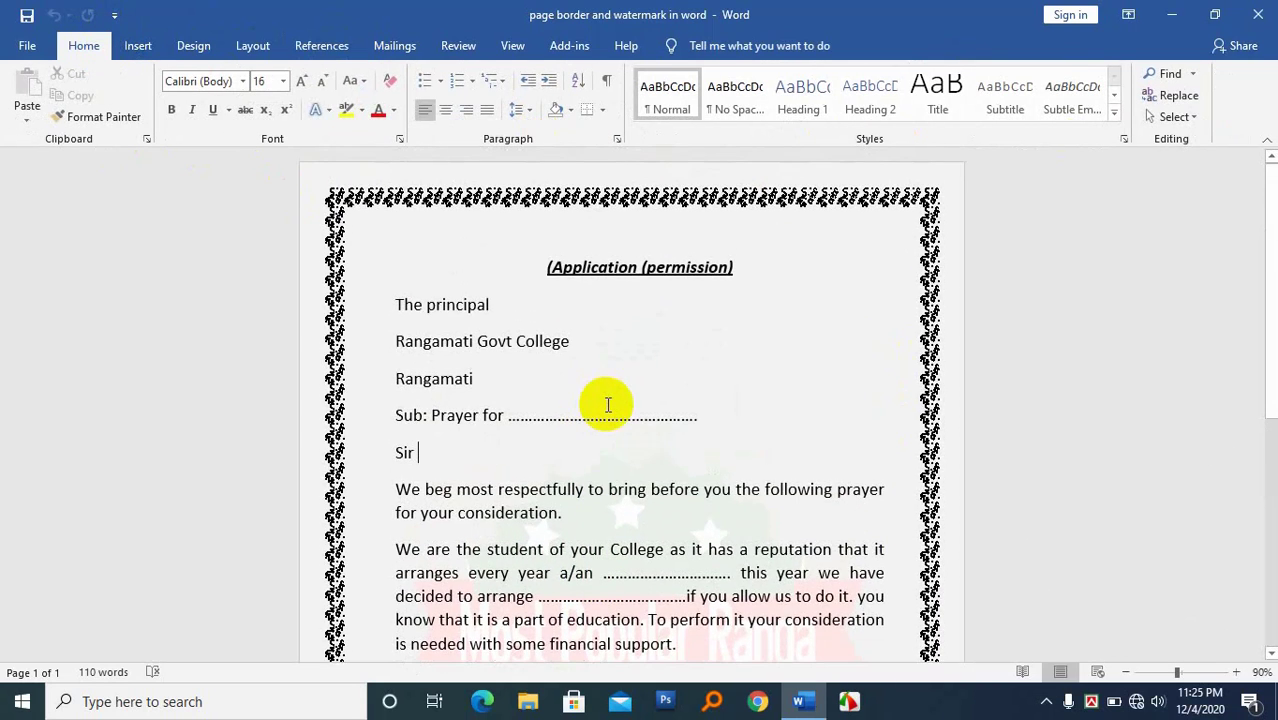
scroll(713, 345, "up", 6)
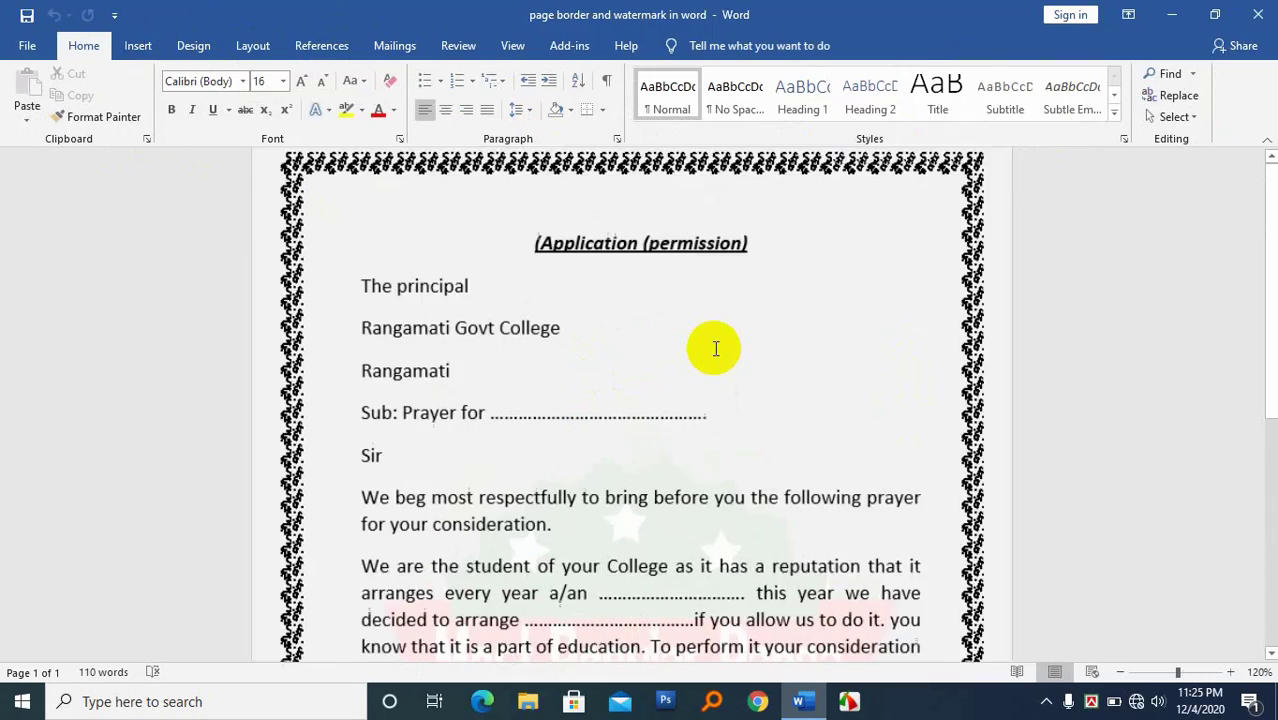
scroll(764, 351, "down", 5)
scroll(800, 320, "up", 7)
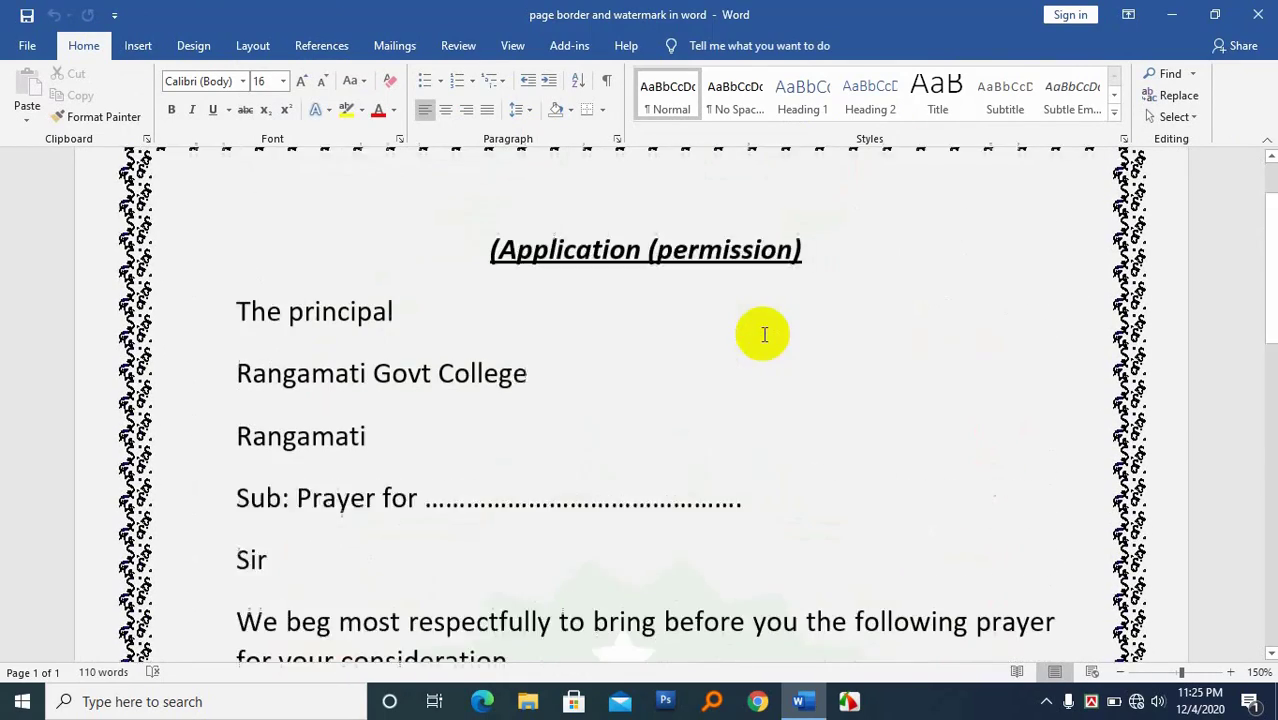
scroll(657, 327, "up", 1)
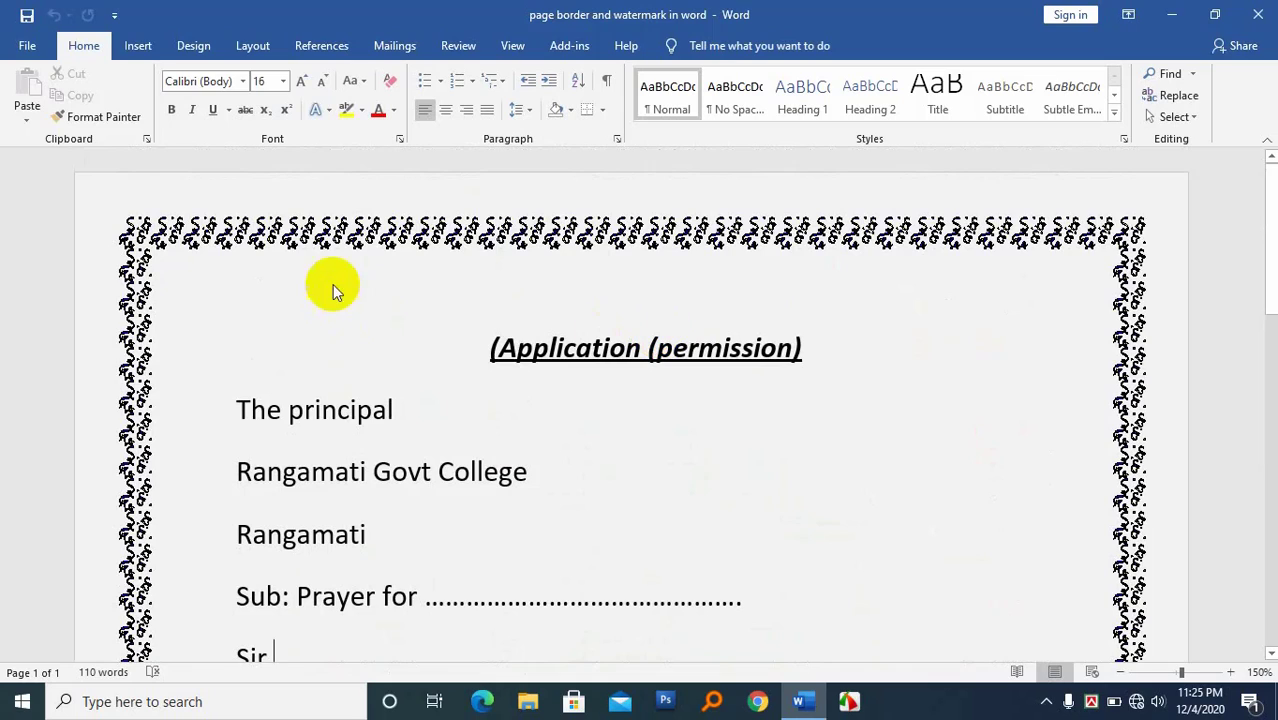
left_click(122, 45)
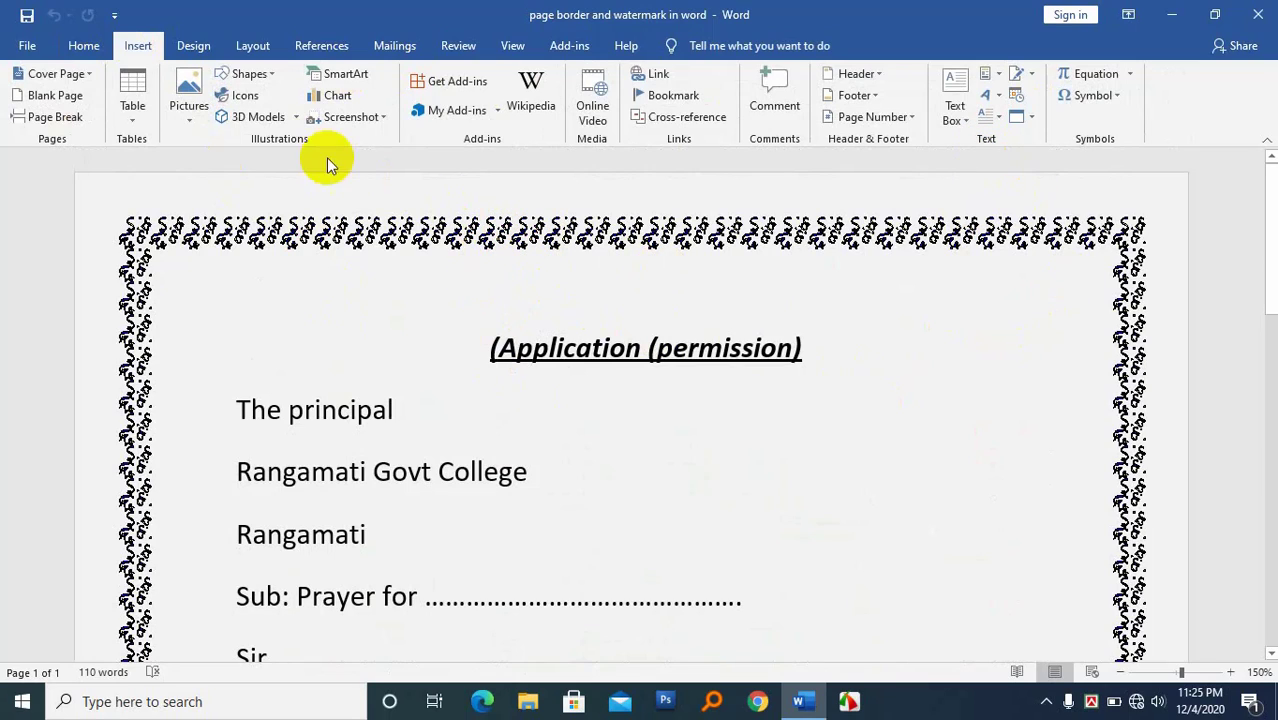
left_click(195, 47)
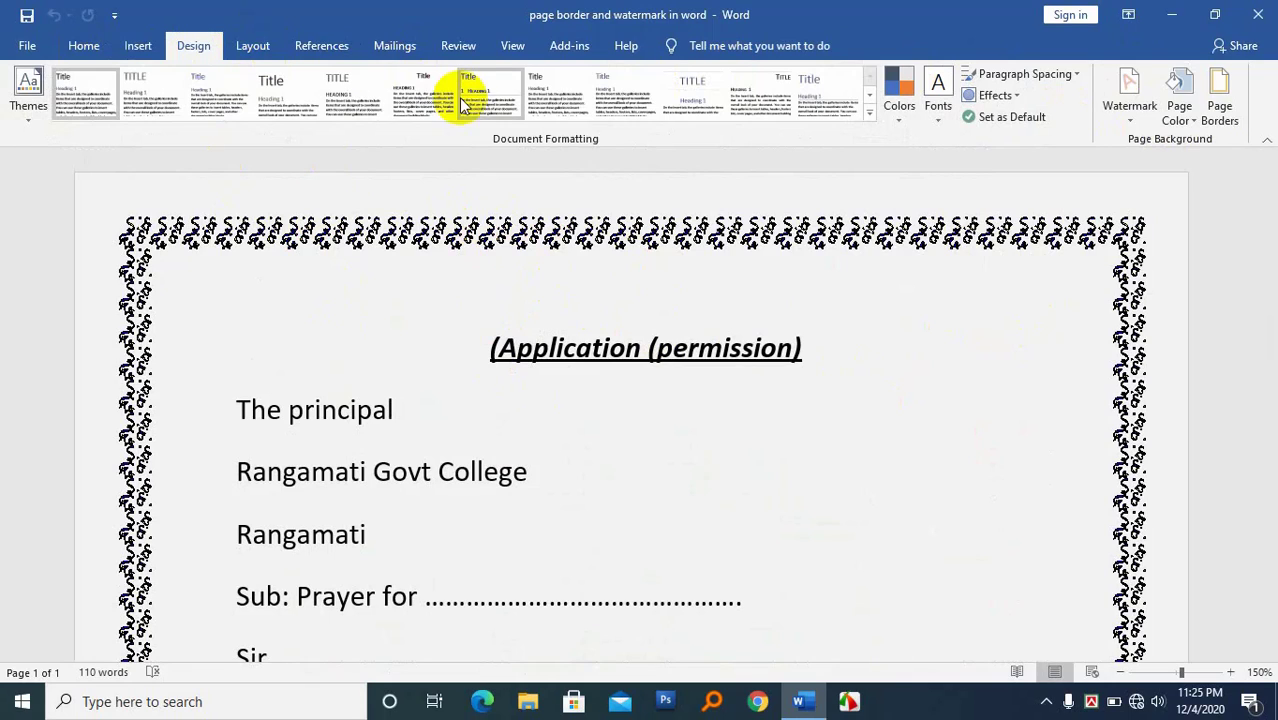
left_click(253, 45)
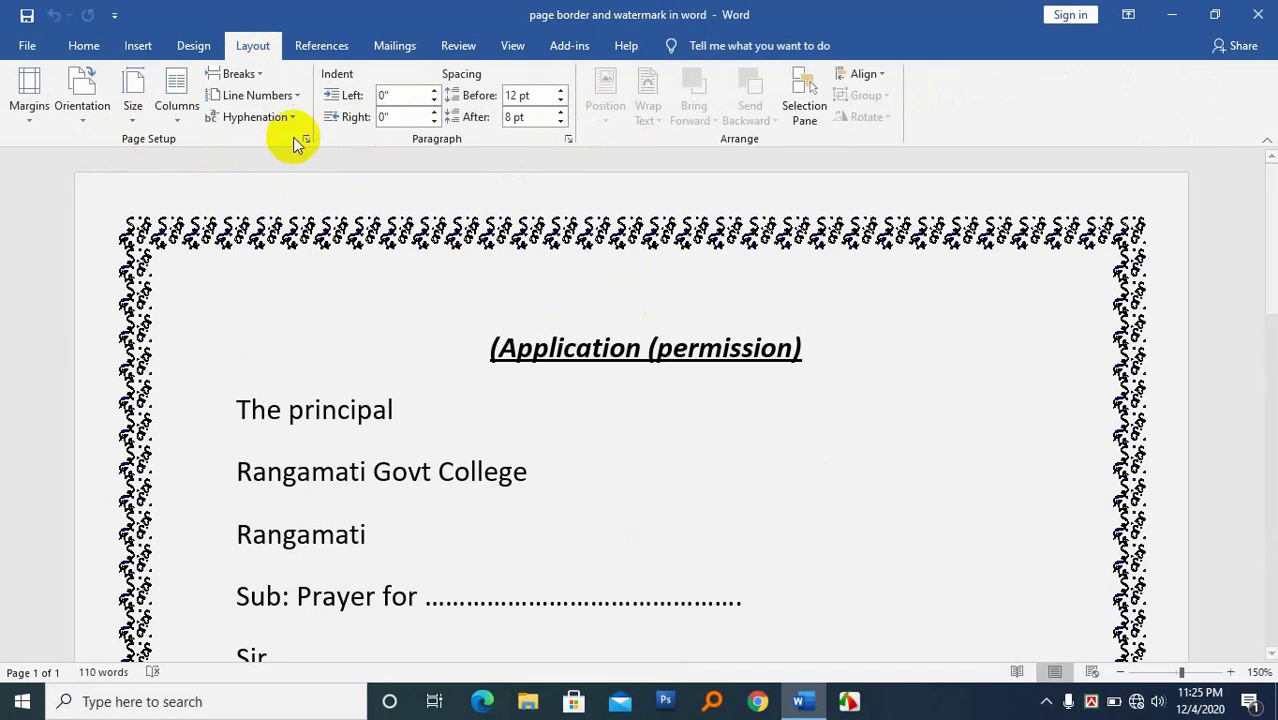
left_click(301, 55)
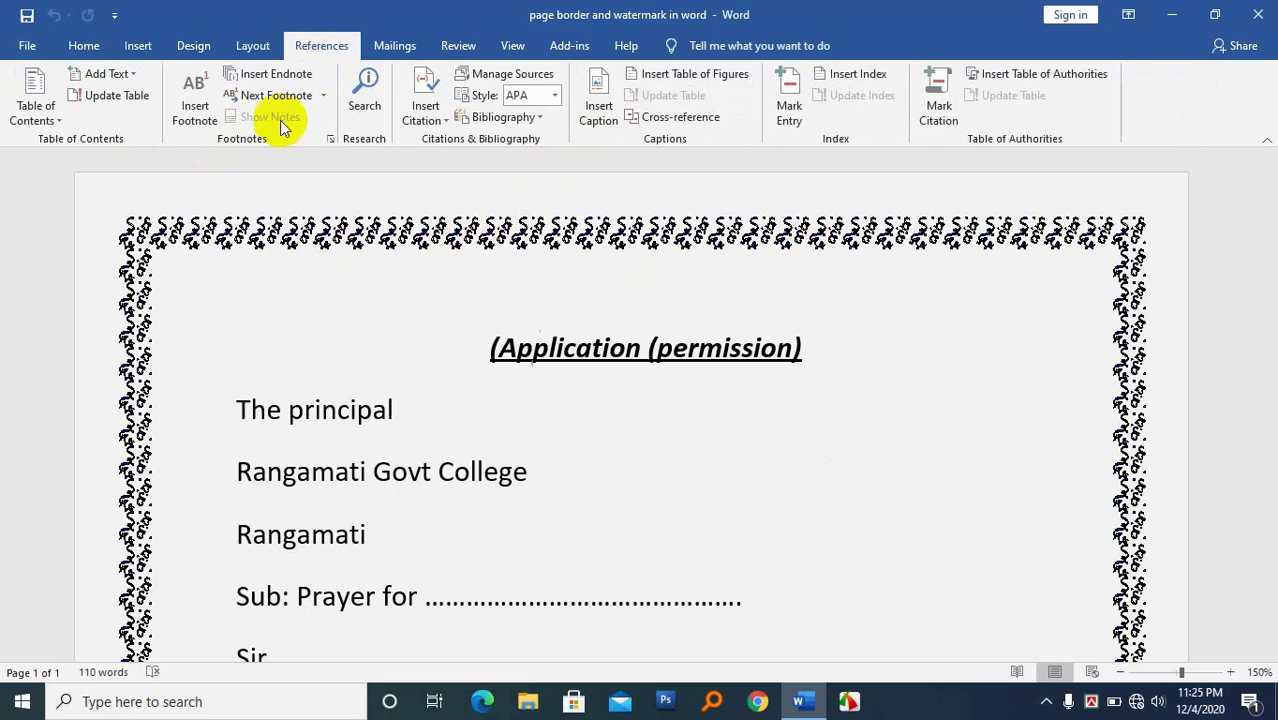
left_click(398, 48)
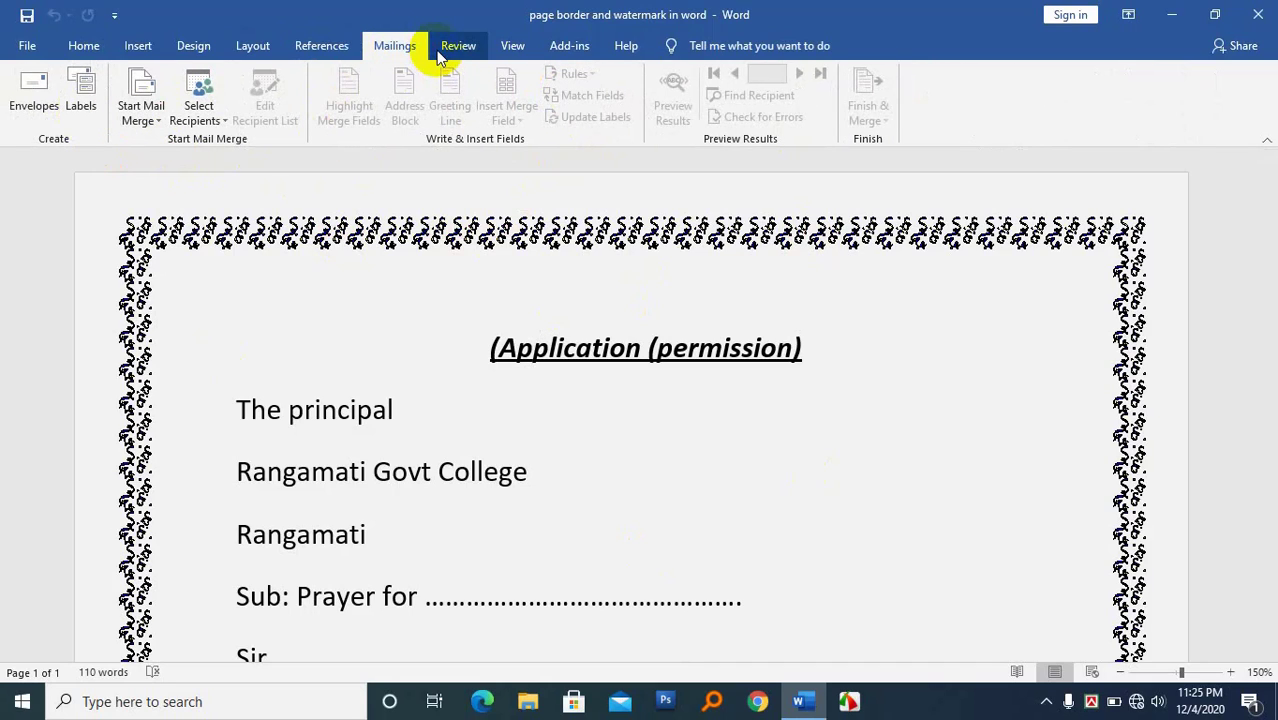
left_click(448, 50)
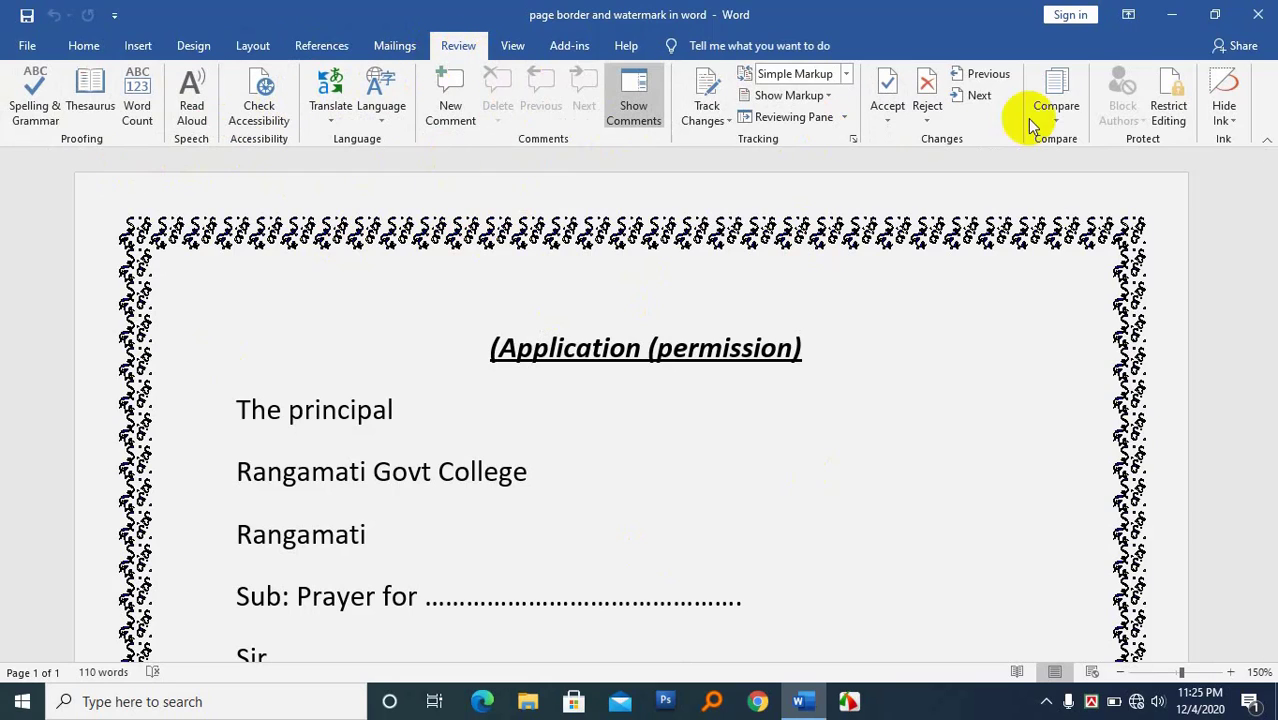
left_click(510, 47)
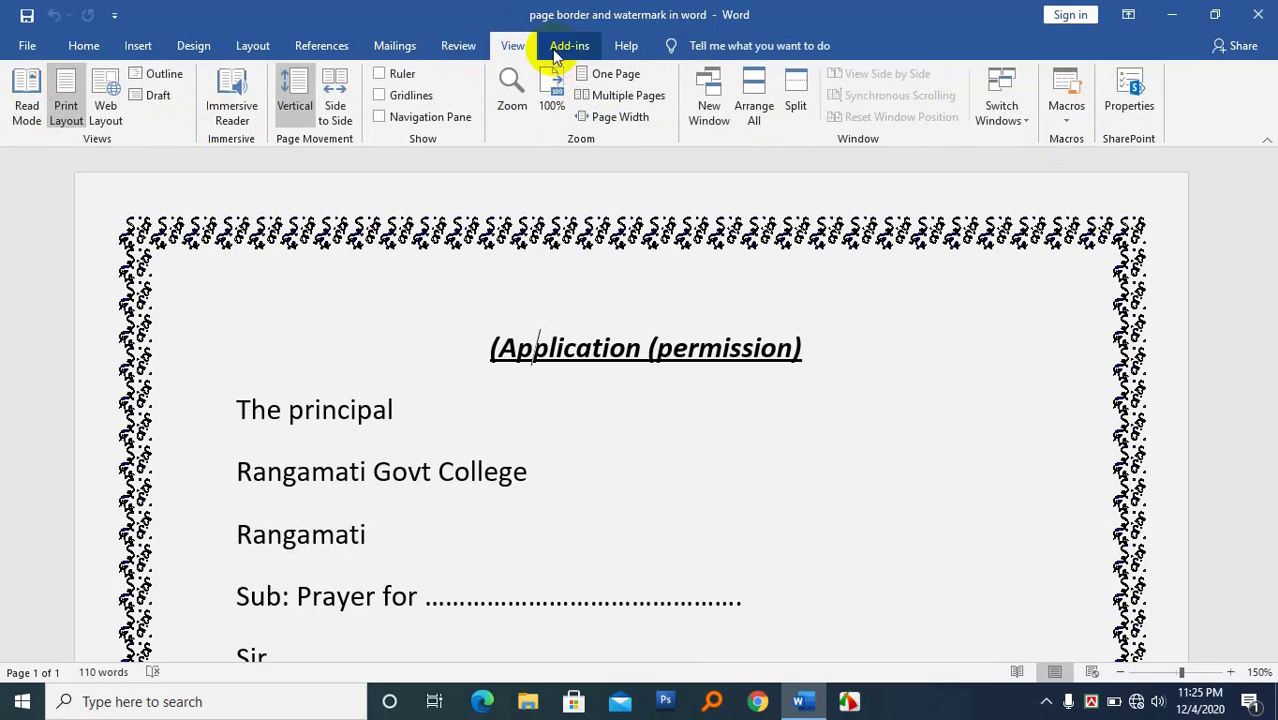
left_click(85, 46)
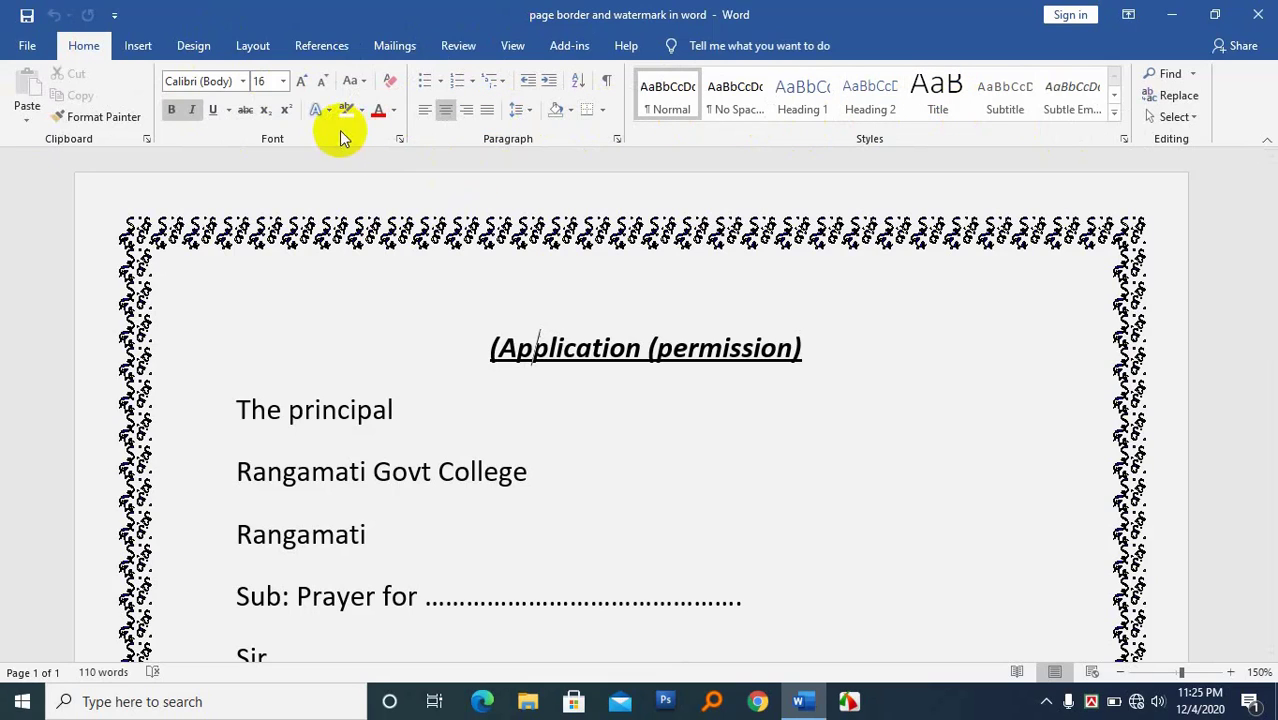
- Insert a page number at the bottom of the page in the Accent Bar 4 style and return to the body text
left_click(140, 50)
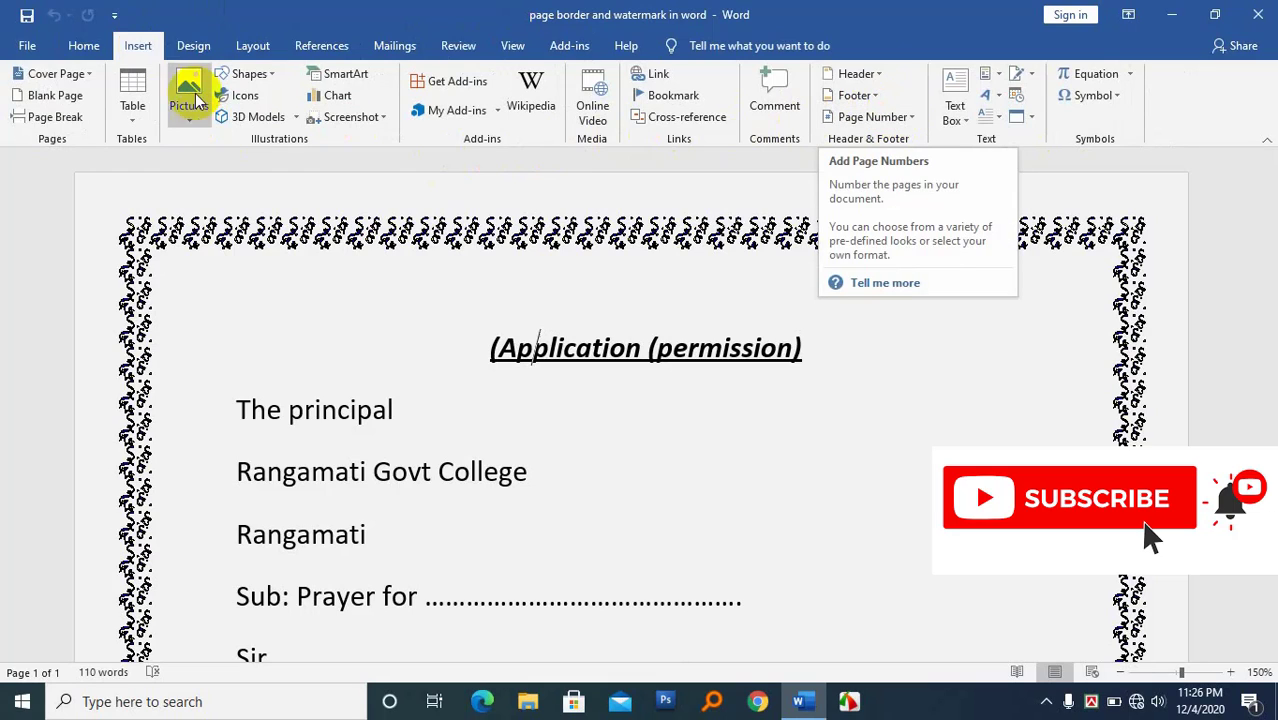
left_click(908, 117)
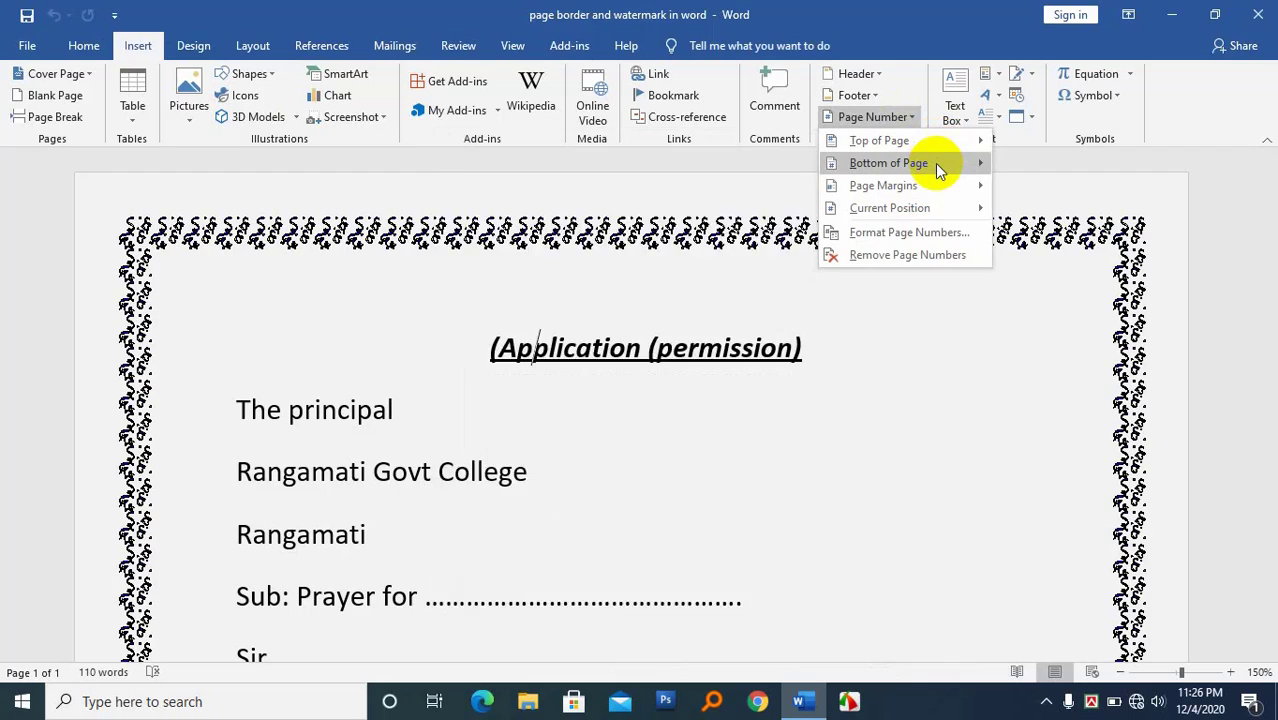
mouse_move(935, 163)
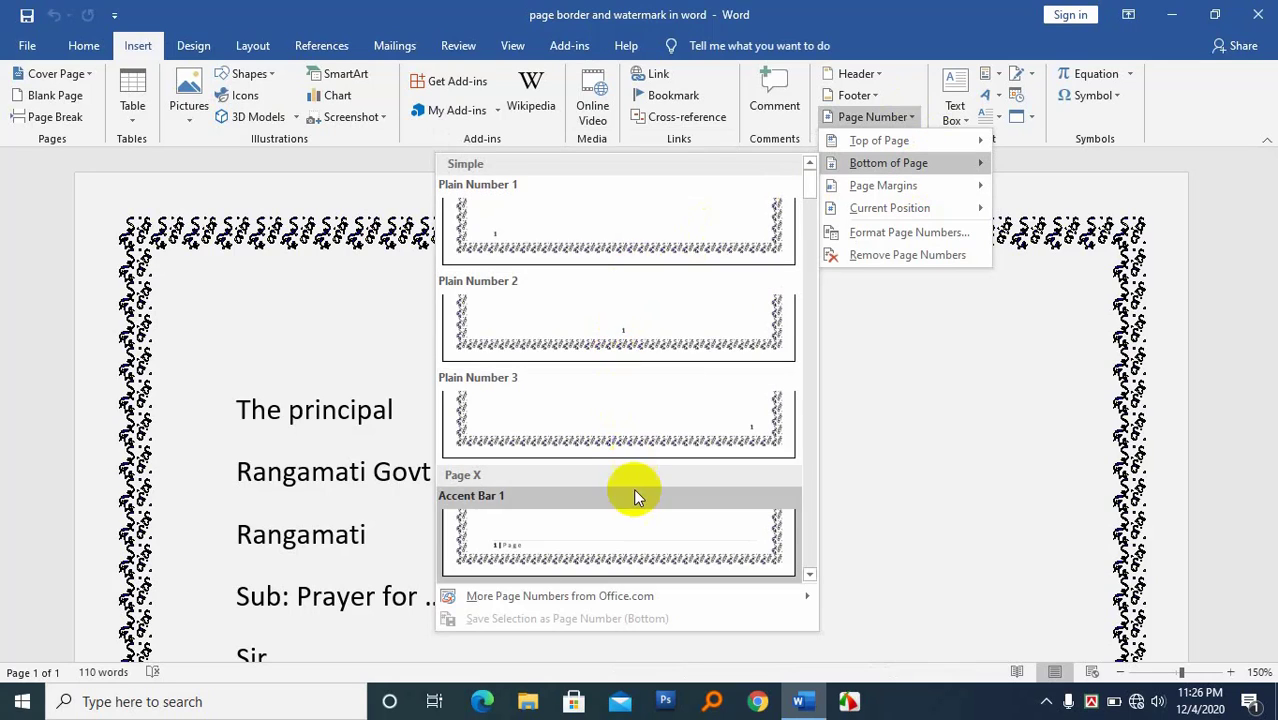
scroll(636, 495, "down", 3)
scroll(616, 452, "down", 3)
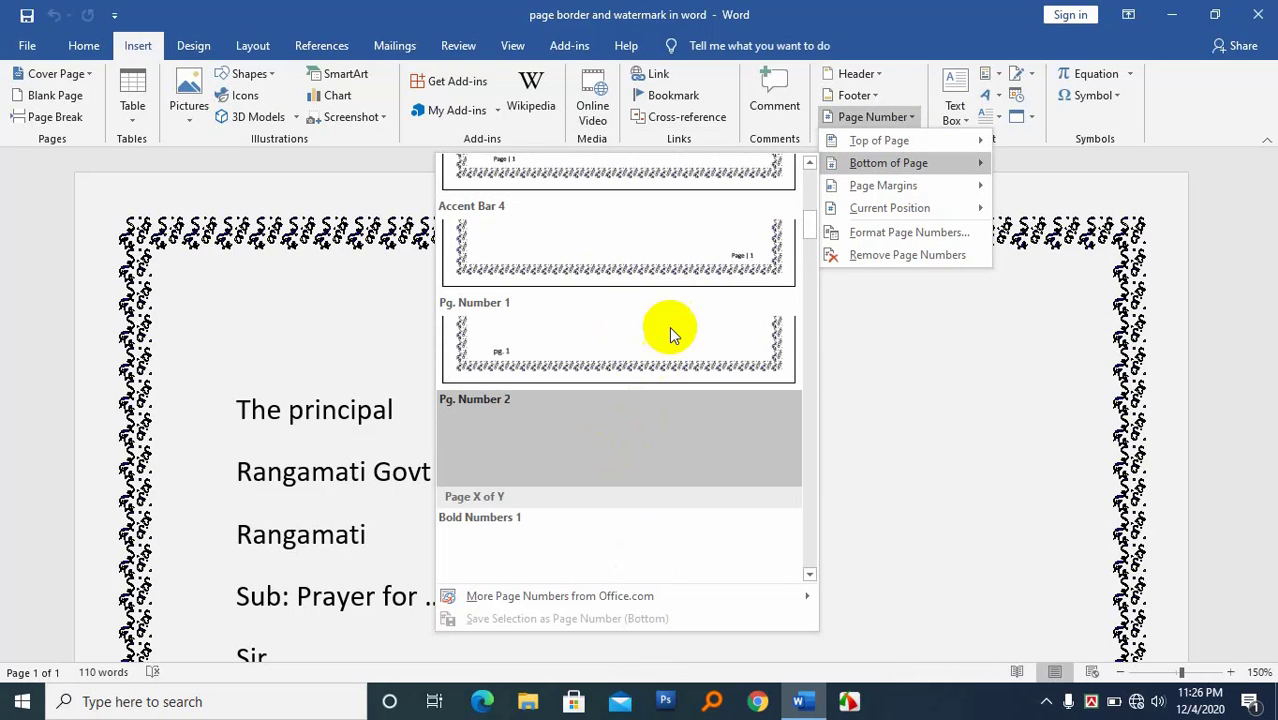
left_click(695, 268)
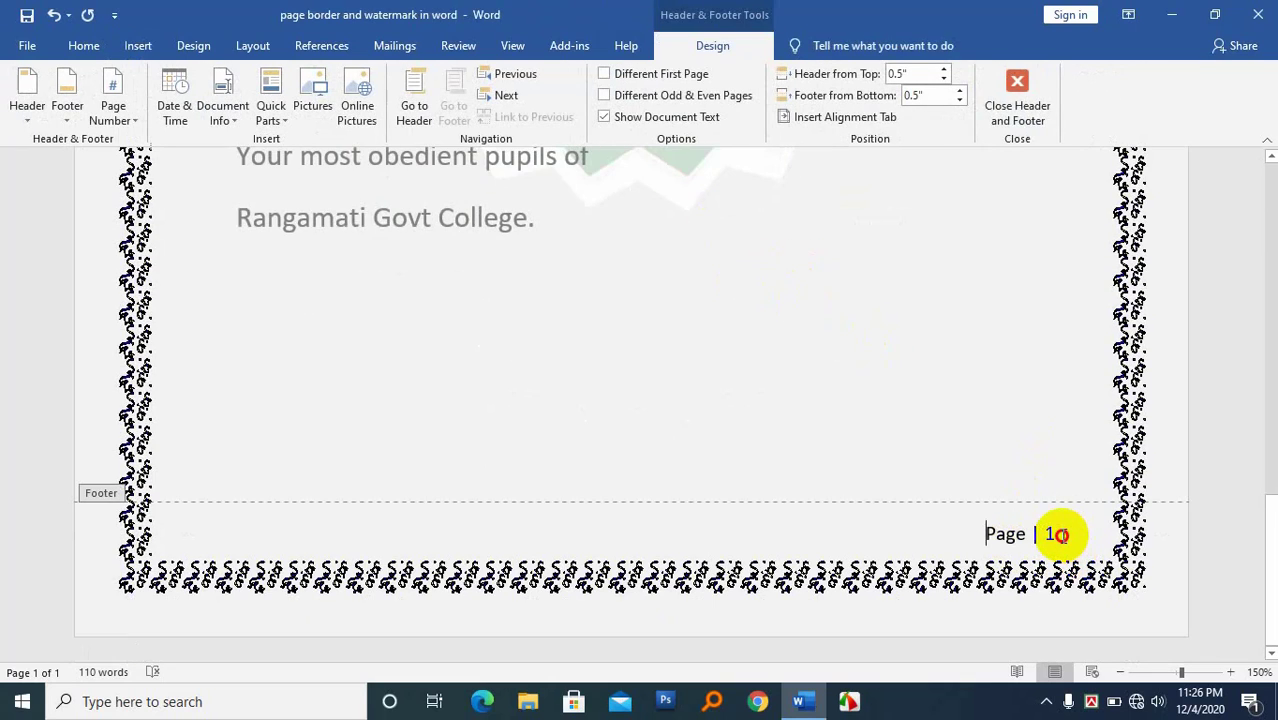
left_click_drag(1062, 535, 997, 535)
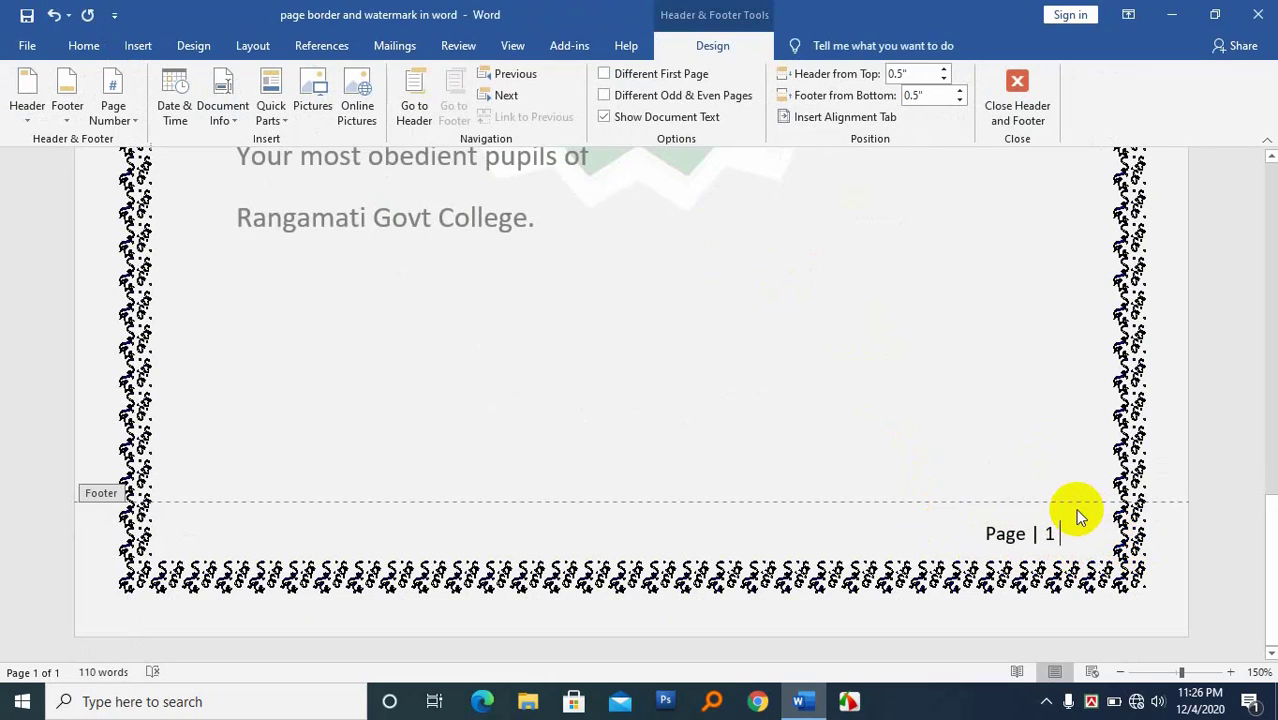
double_click(1000, 448)
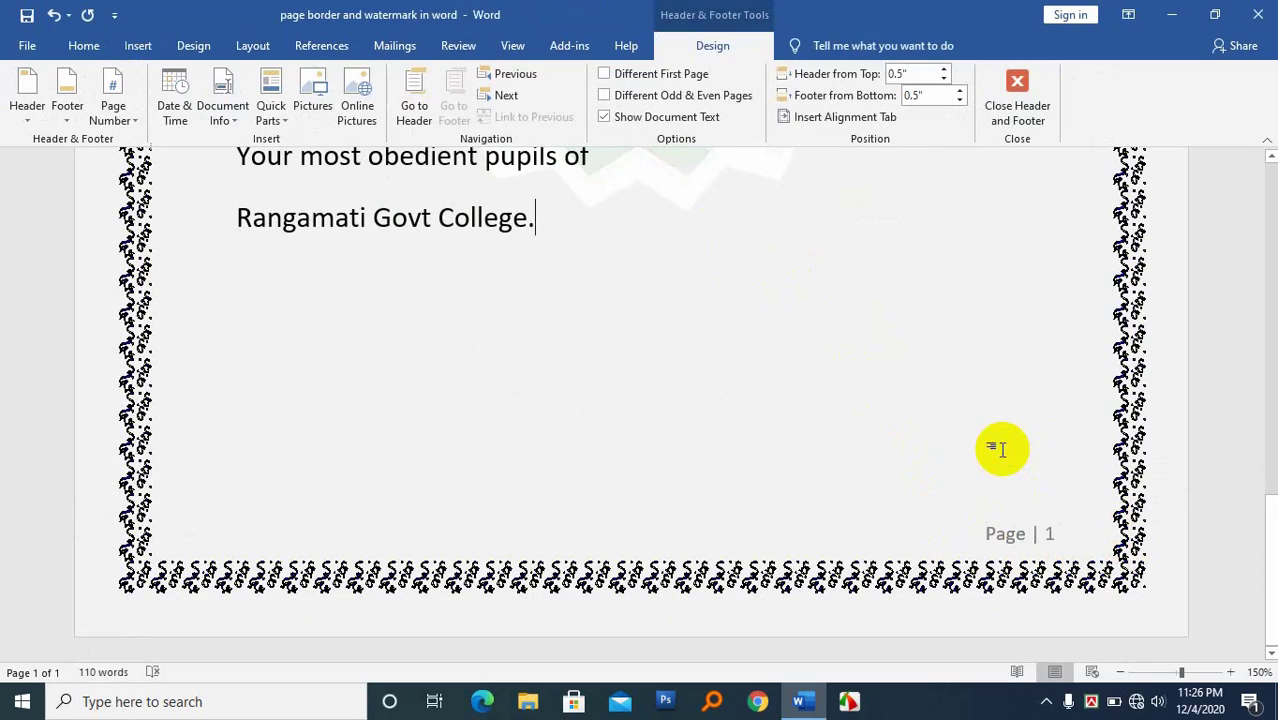
- Add a blank second page after the letter's closing line and check the footer page numbers on both pages
scroll(1000, 448, "down", 10)
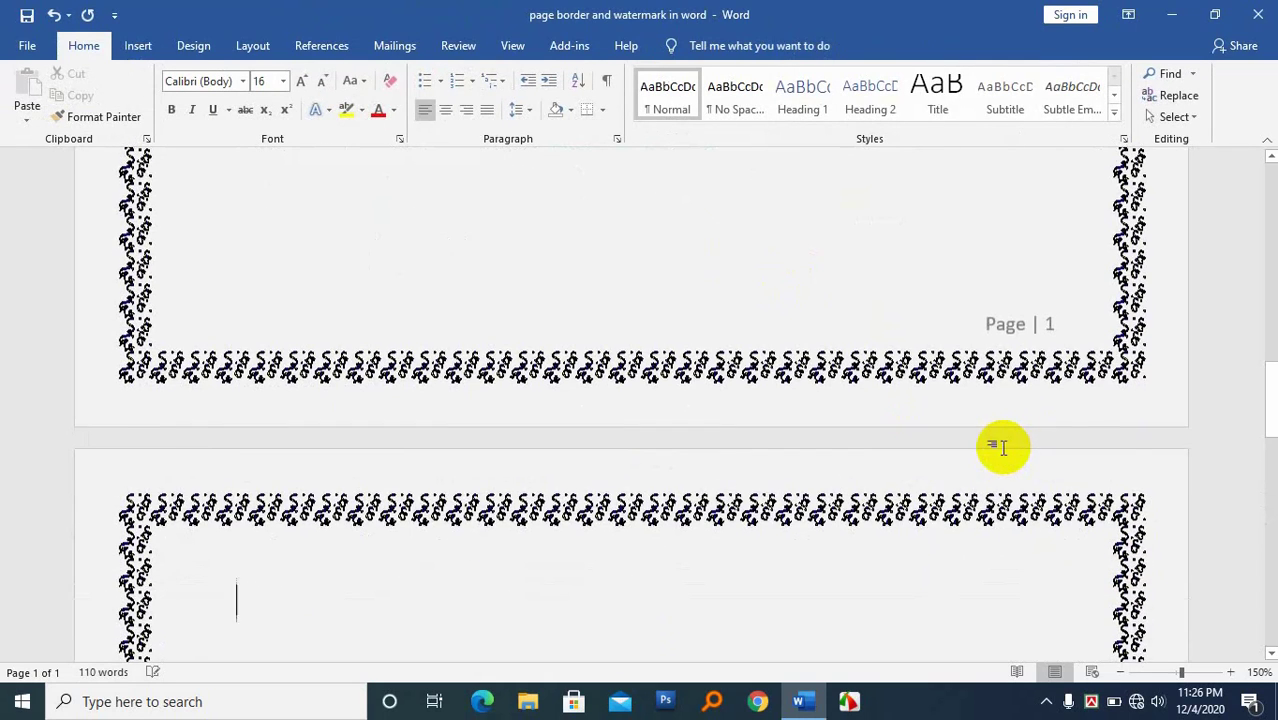
scroll(949, 394, "down", 5)
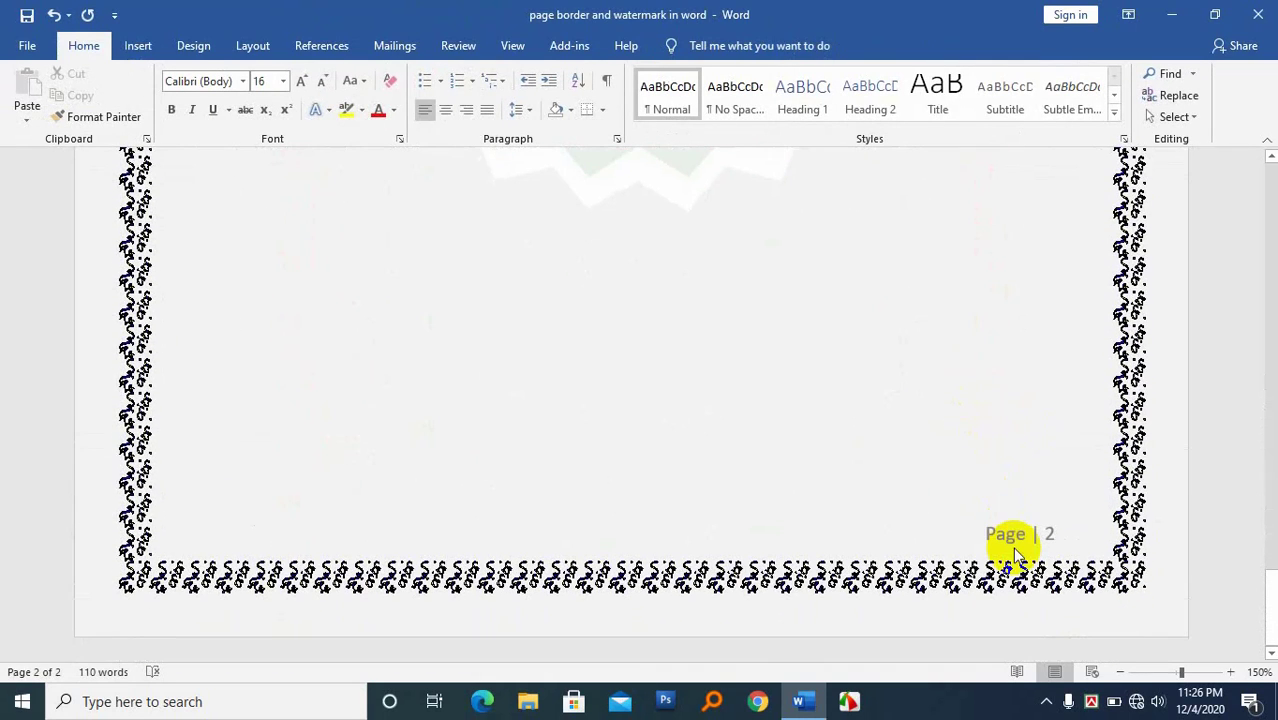
scroll(950, 390, "up", 10)
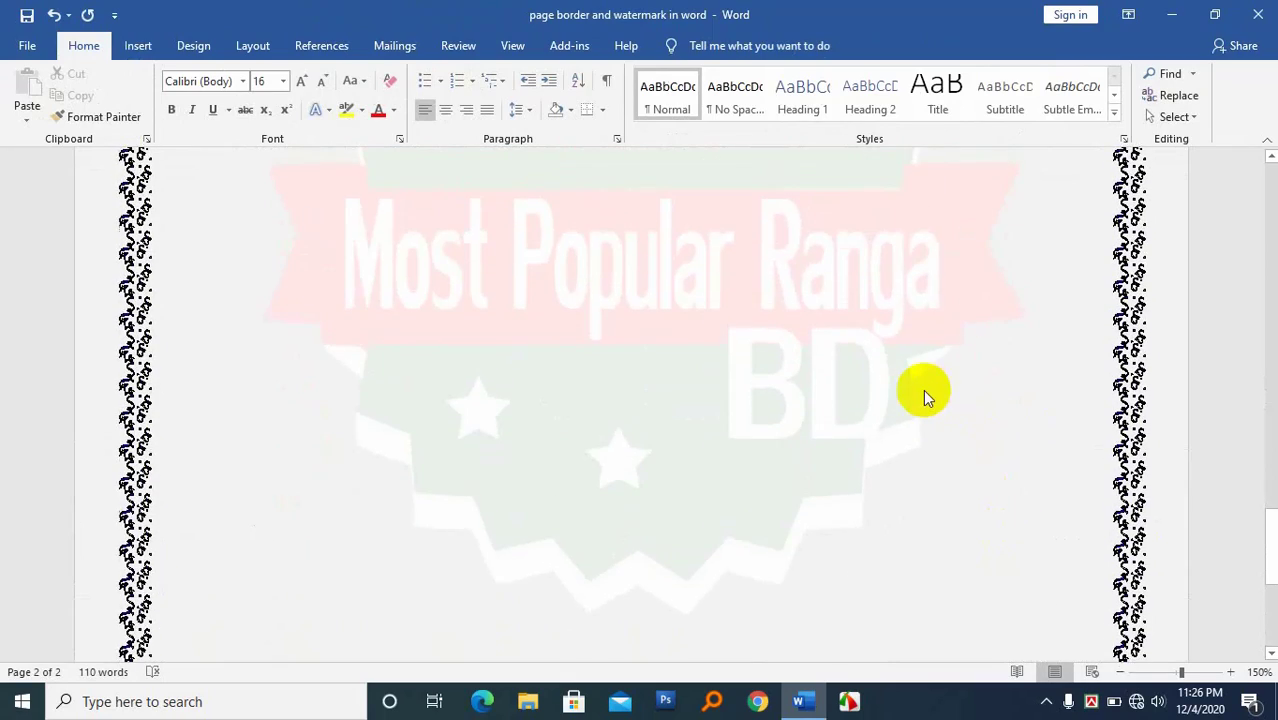
scroll(915, 396, "up", 9)
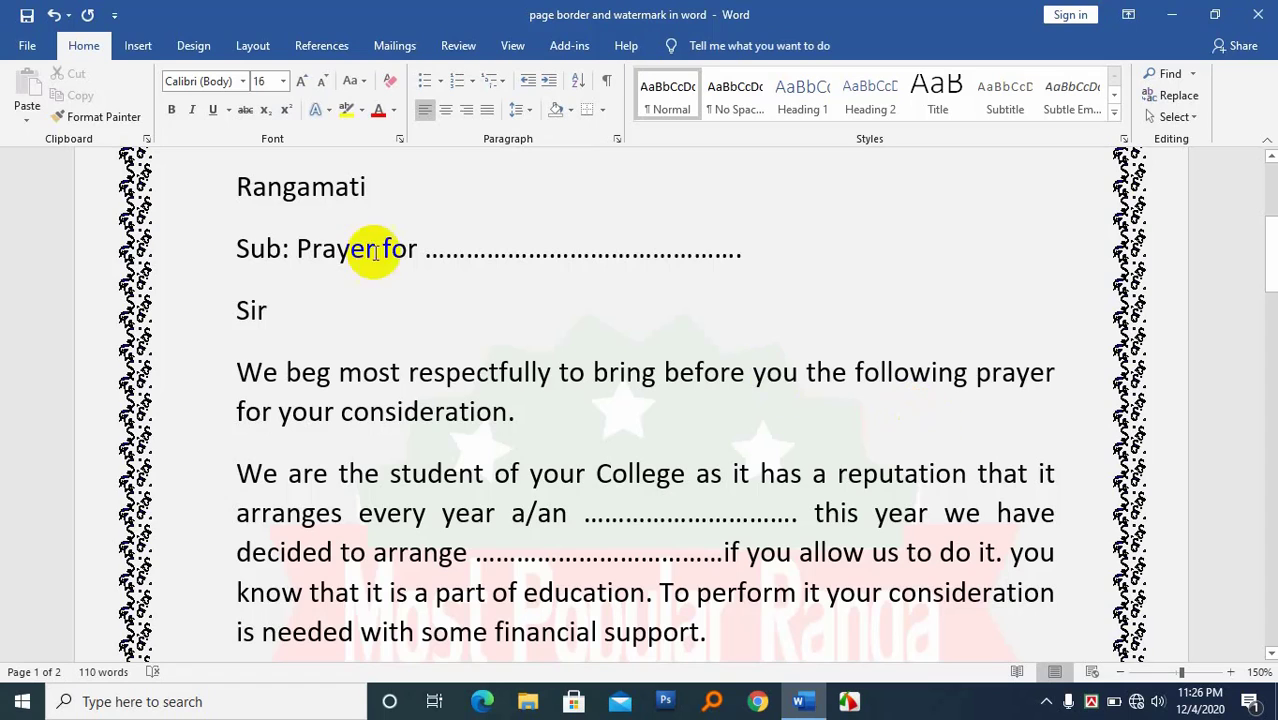
scroll(970, 314, "down", 10)
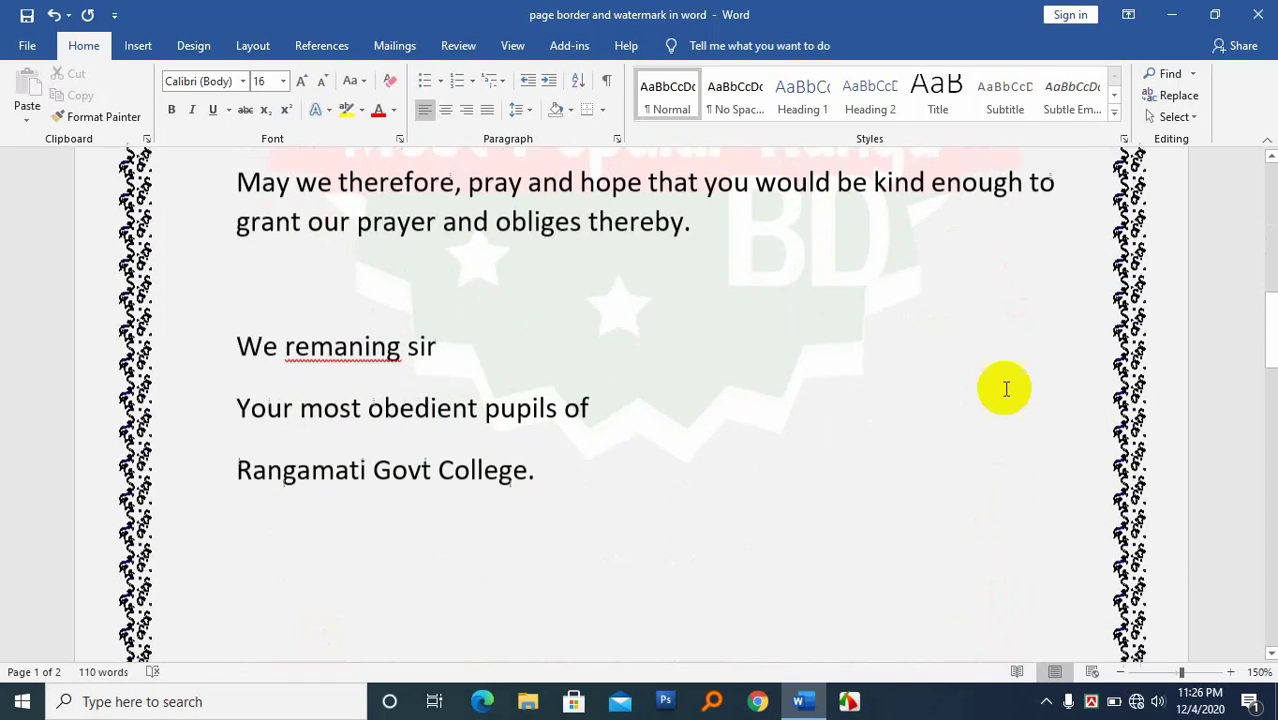
scroll(1031, 482, "down", 12)
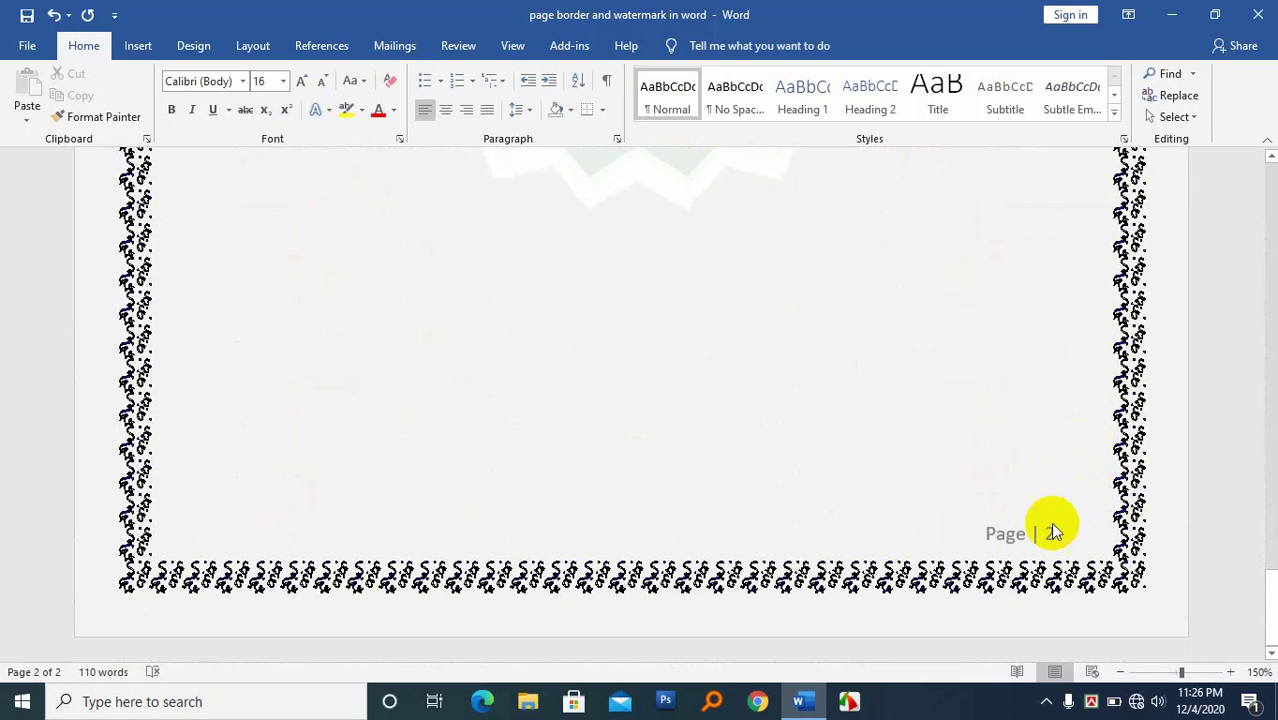
scroll(990, 485, "up", 3)
scroll(975, 455, "up", 8)
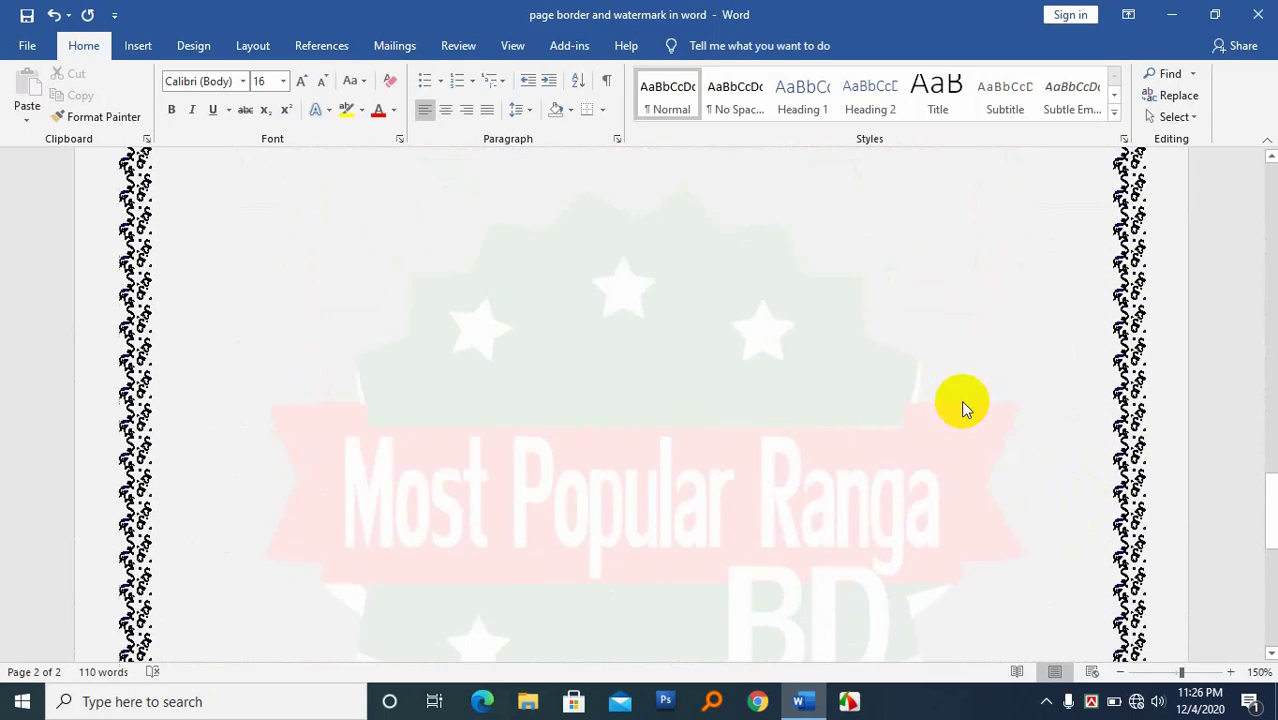
scroll(922, 315, "up", 10)
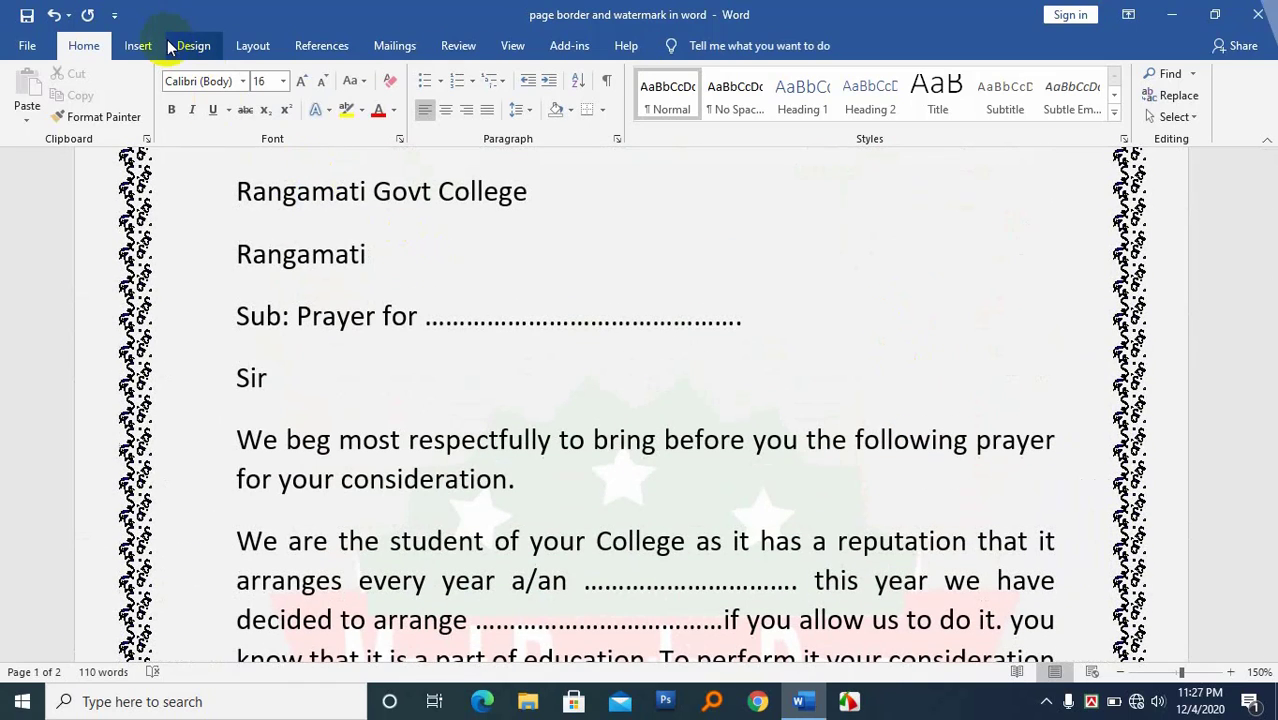
left_click(136, 46)
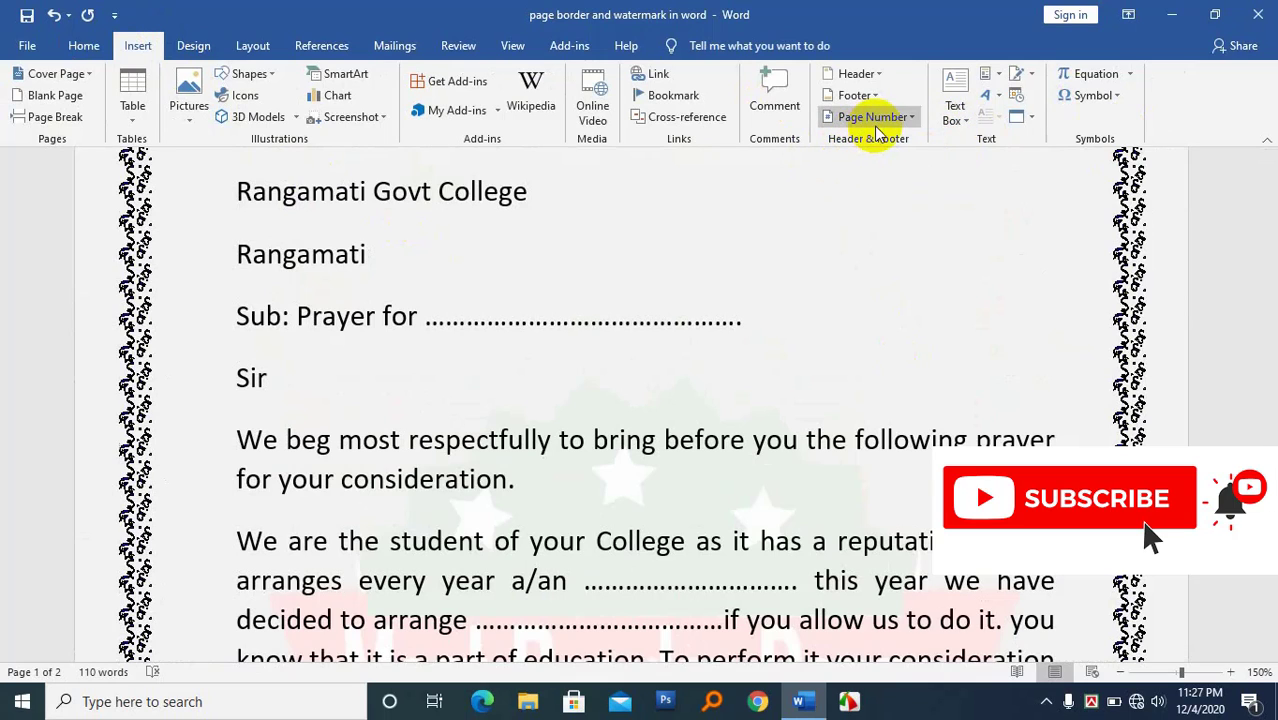
scroll(802, 251, "up", 3)
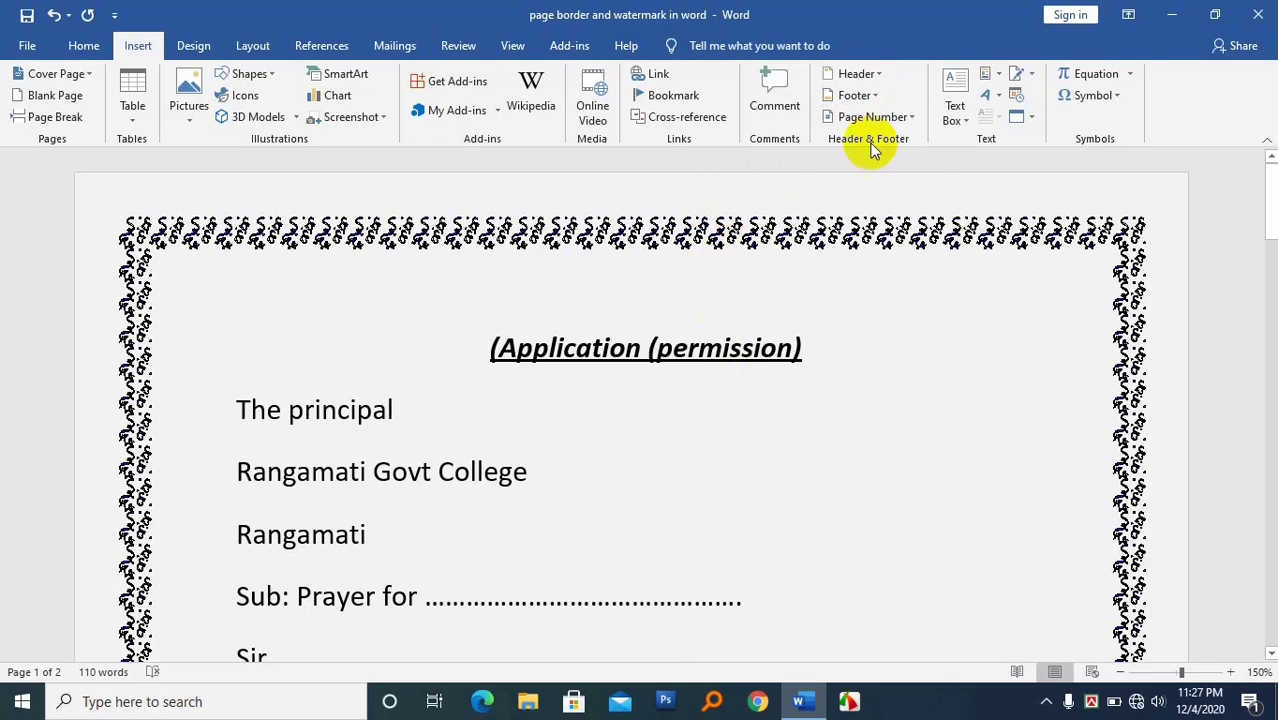
- Remove the decorative art page border from the whole document, clearing every remaining border line
left_click(195, 46)
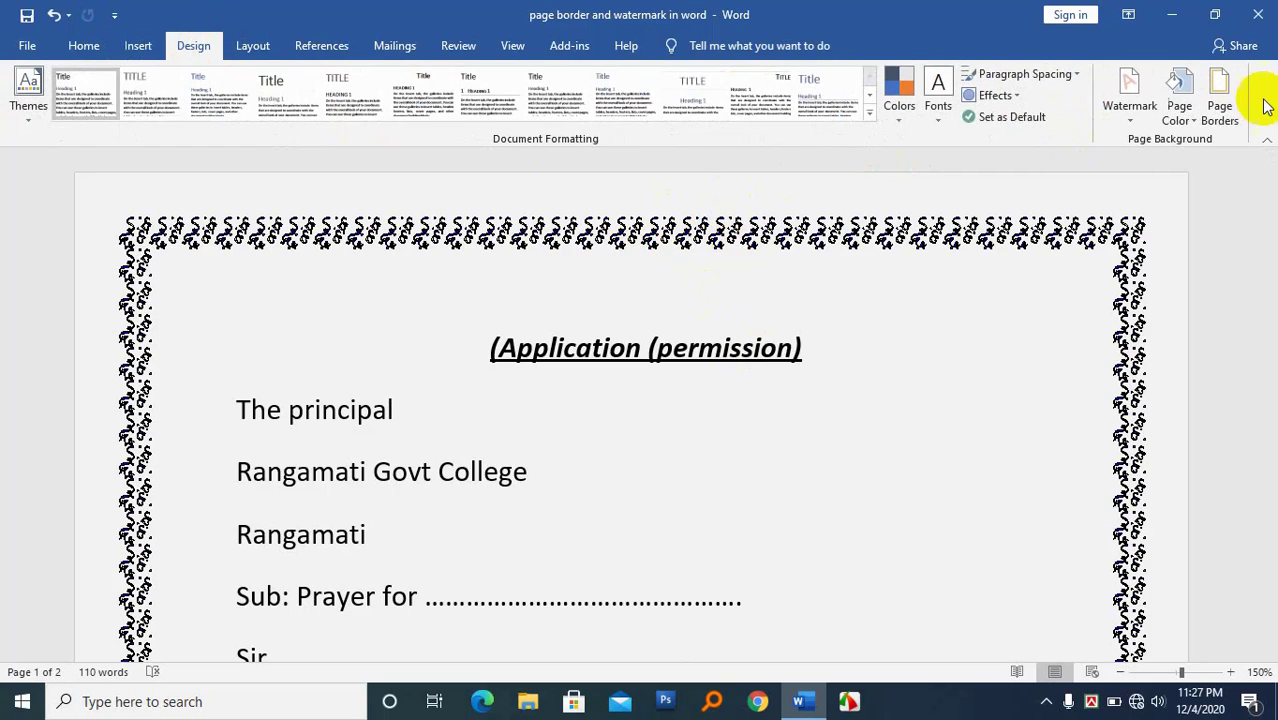
left_click(1220, 100)
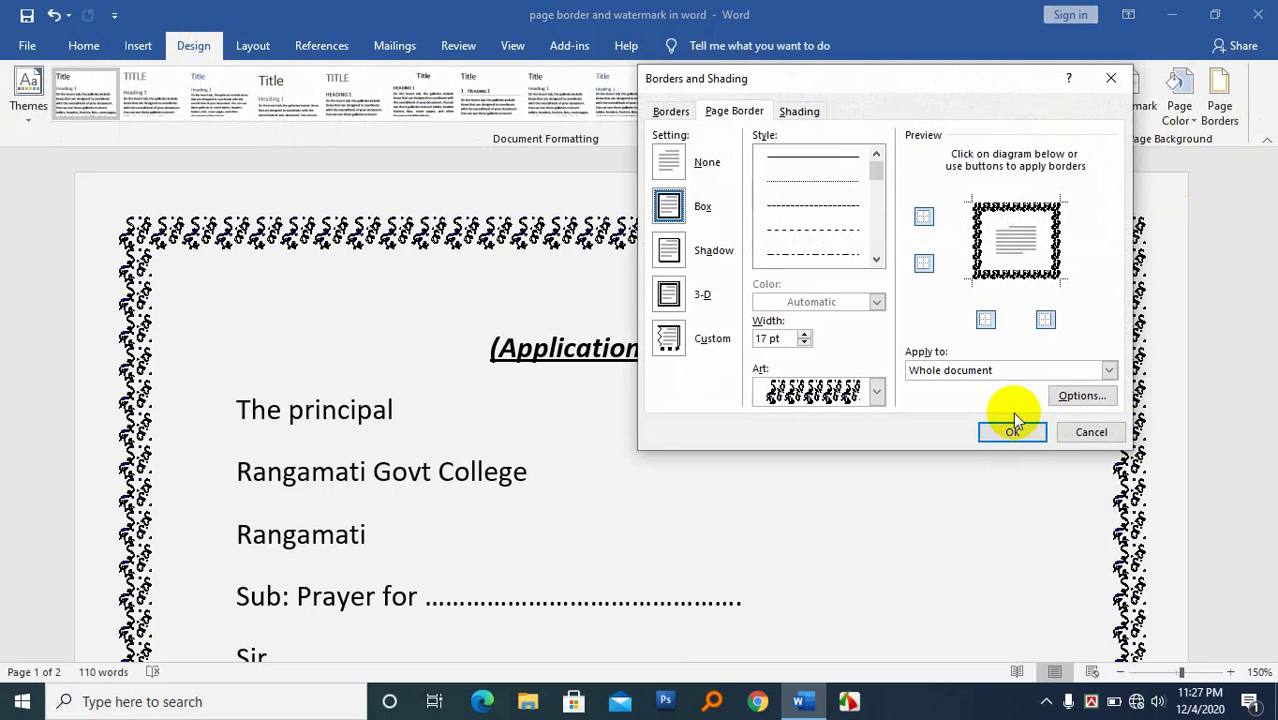
left_click(869, 394)
scroll(868, 410, "up", 5)
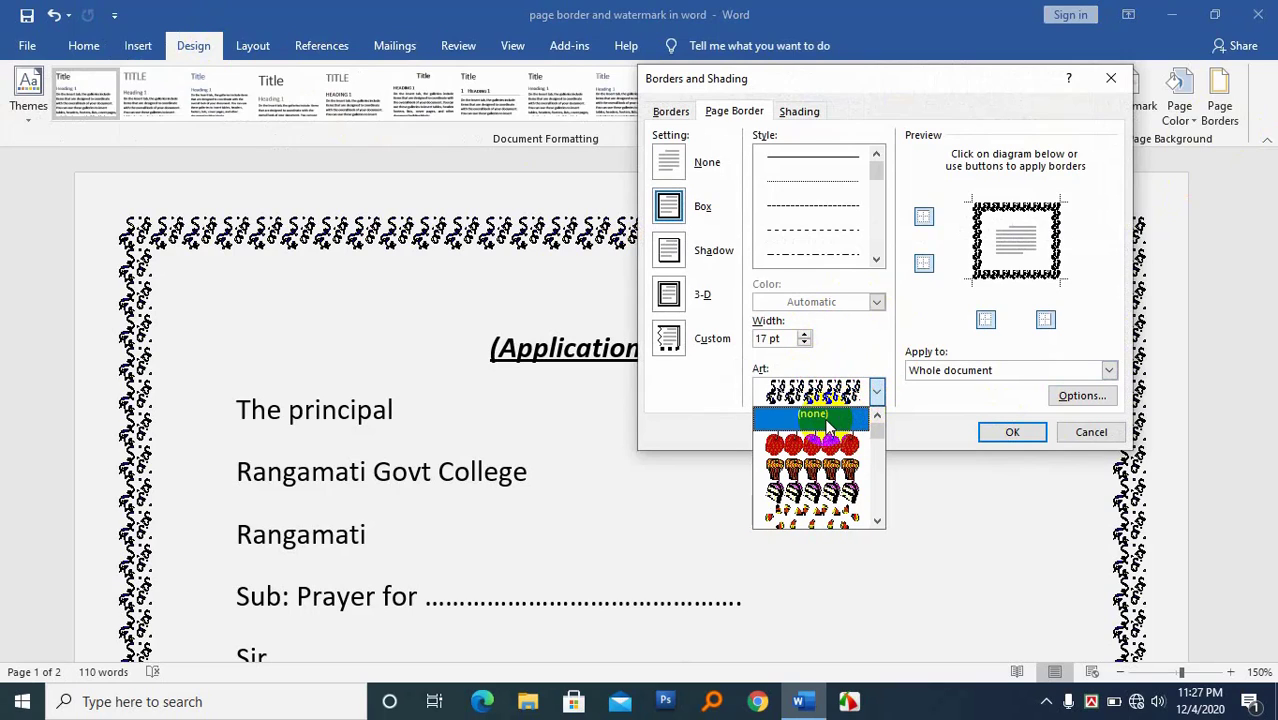
left_click(827, 414)
left_click(1054, 252)
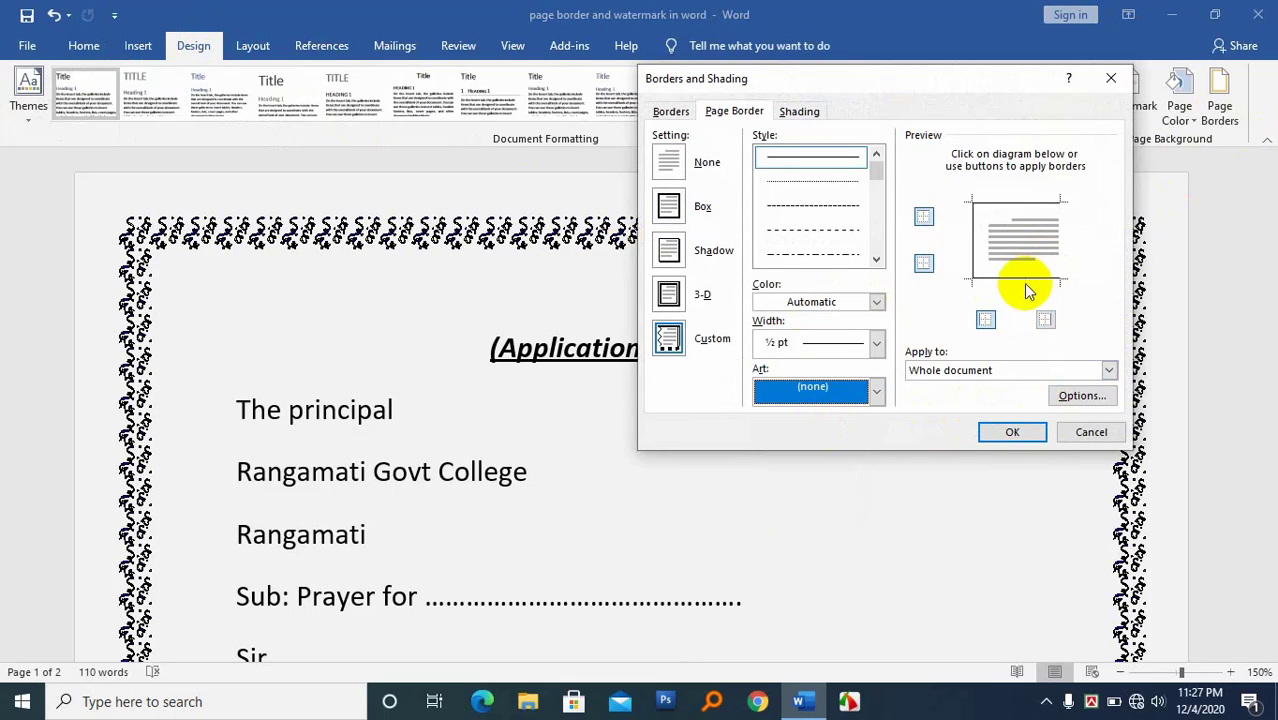
left_click(1023, 281)
left_click(975, 228)
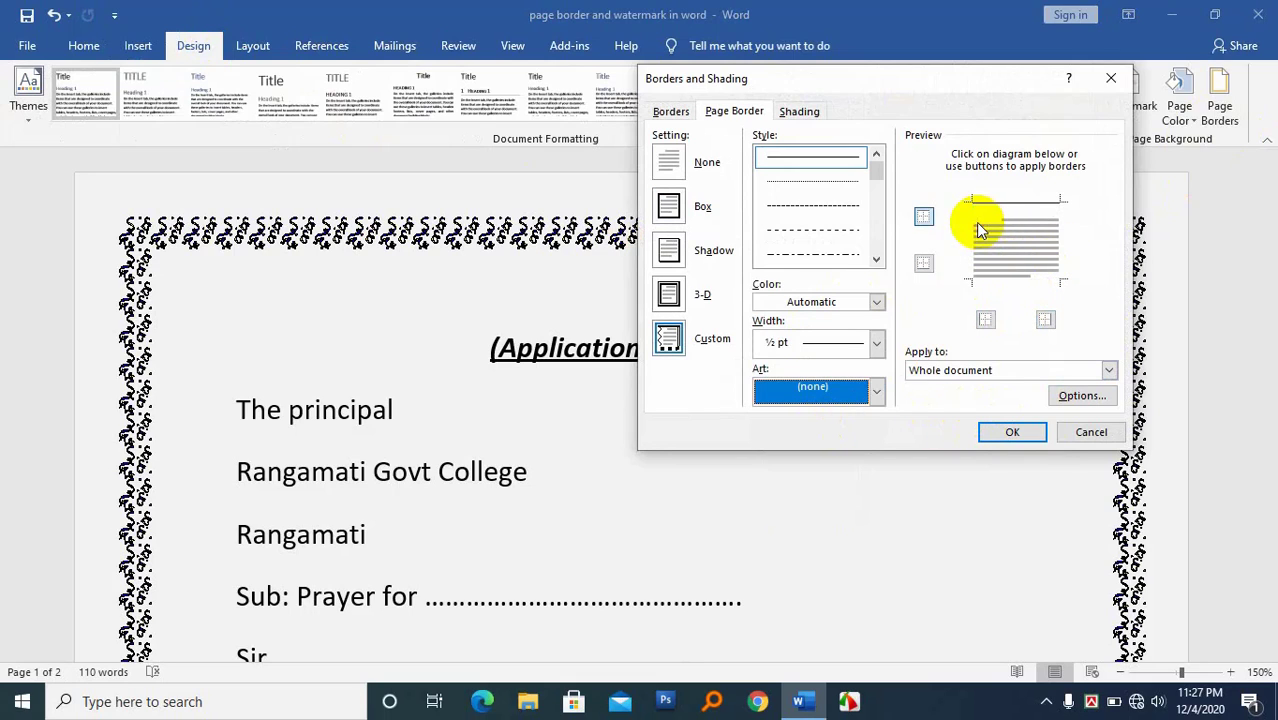
left_click(1020, 434)
scroll(560, 355, "up", 10)
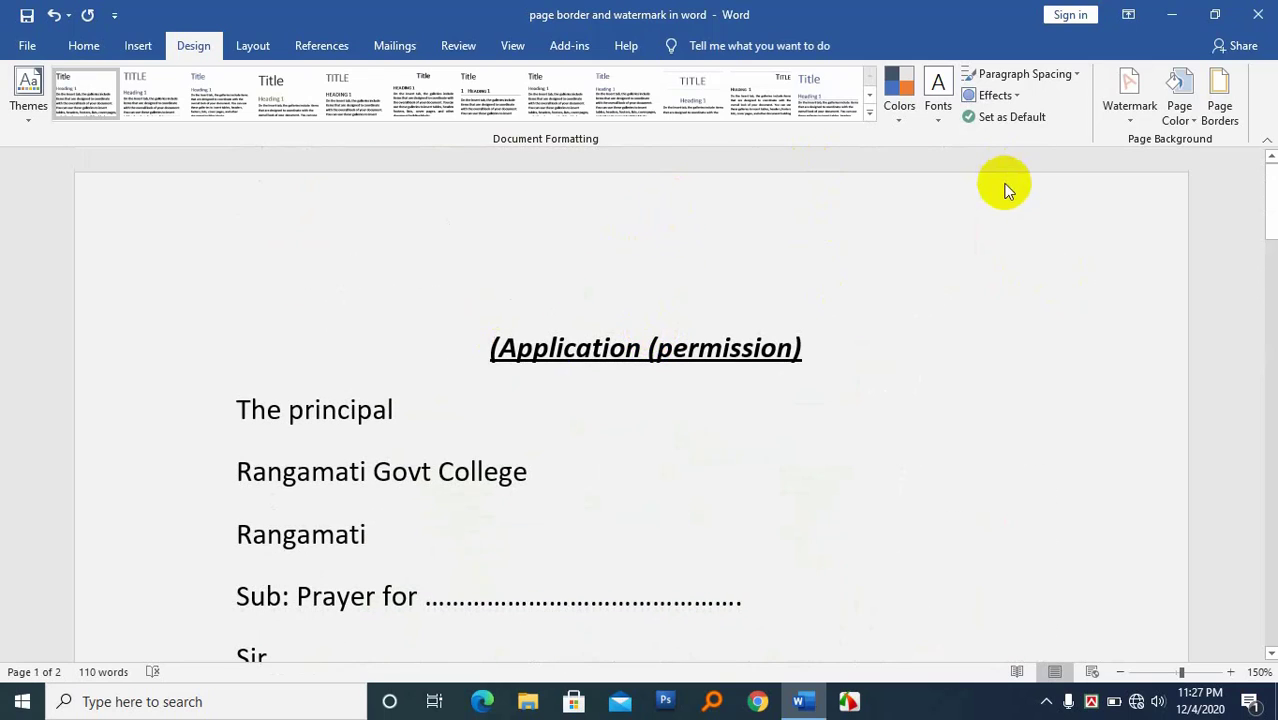
- Insert a header in the built-in Blank style and go to the first page's header
left_click(138, 46)
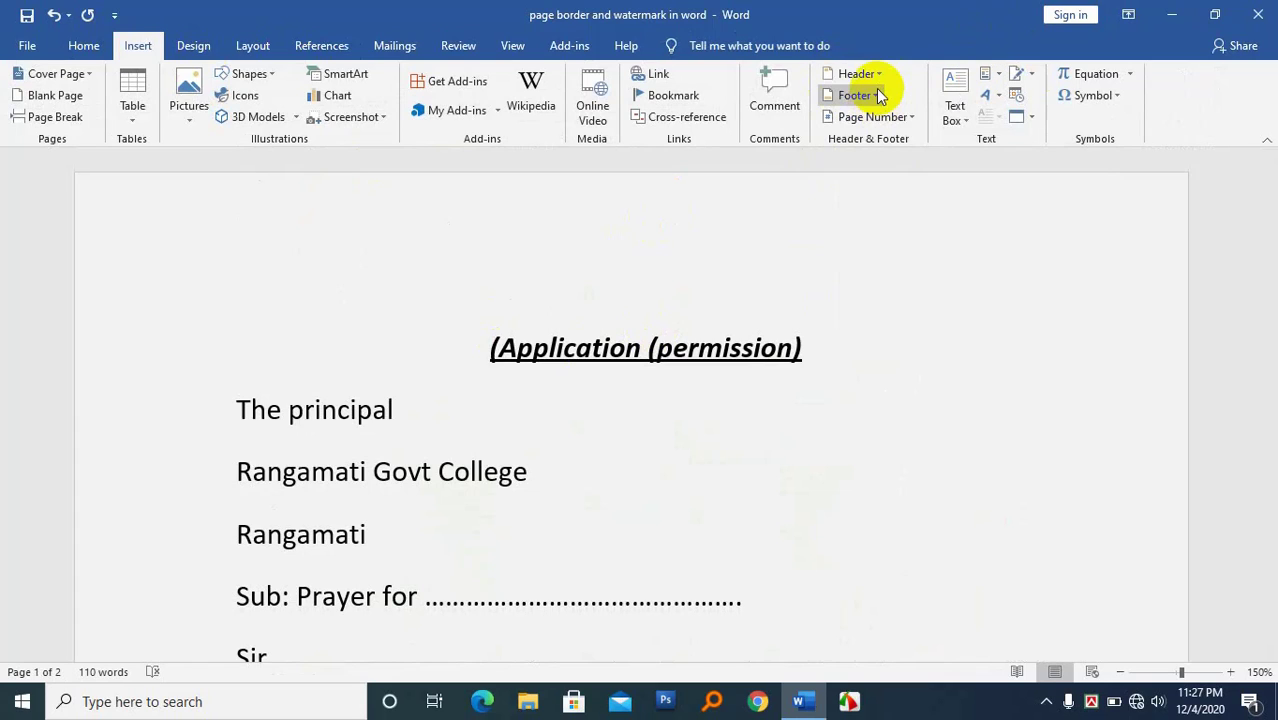
left_click(862, 74)
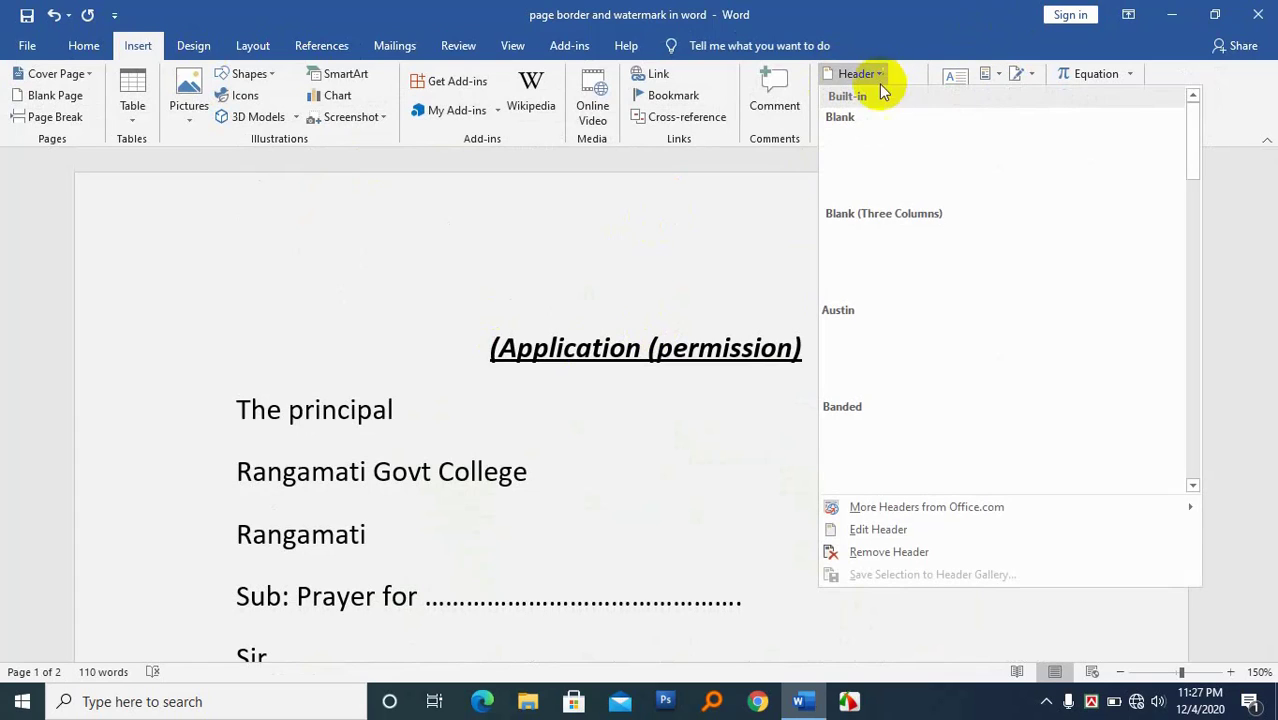
left_click(957, 150)
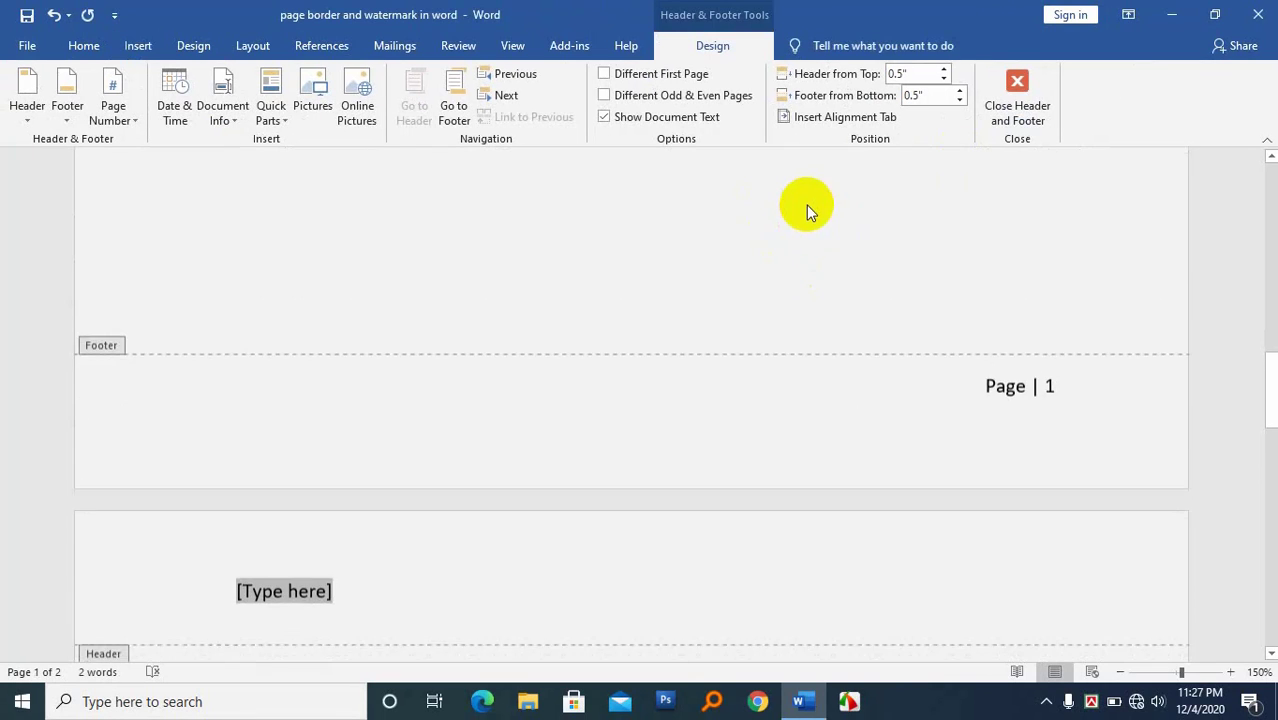
scroll(780, 200, "up", 15)
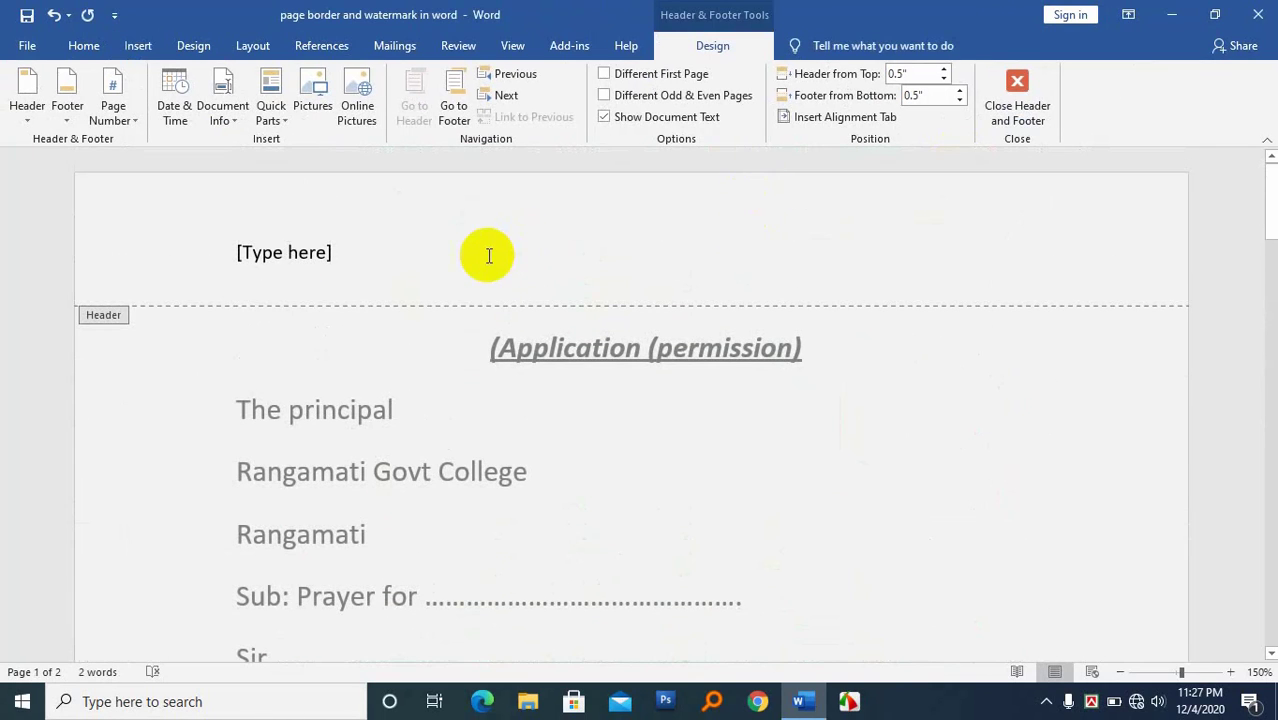
- Replace the header's placeholder text with "Most popular Ranga BD"
left_click(242, 252)
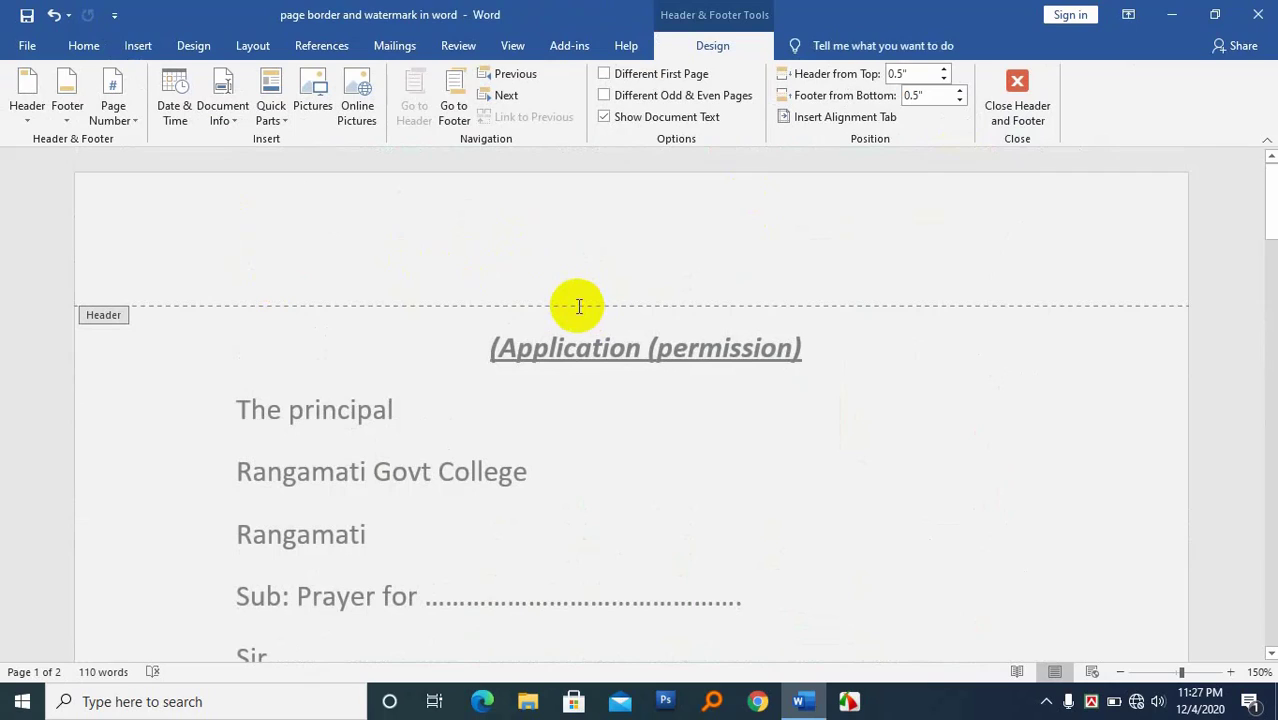
type("Most")
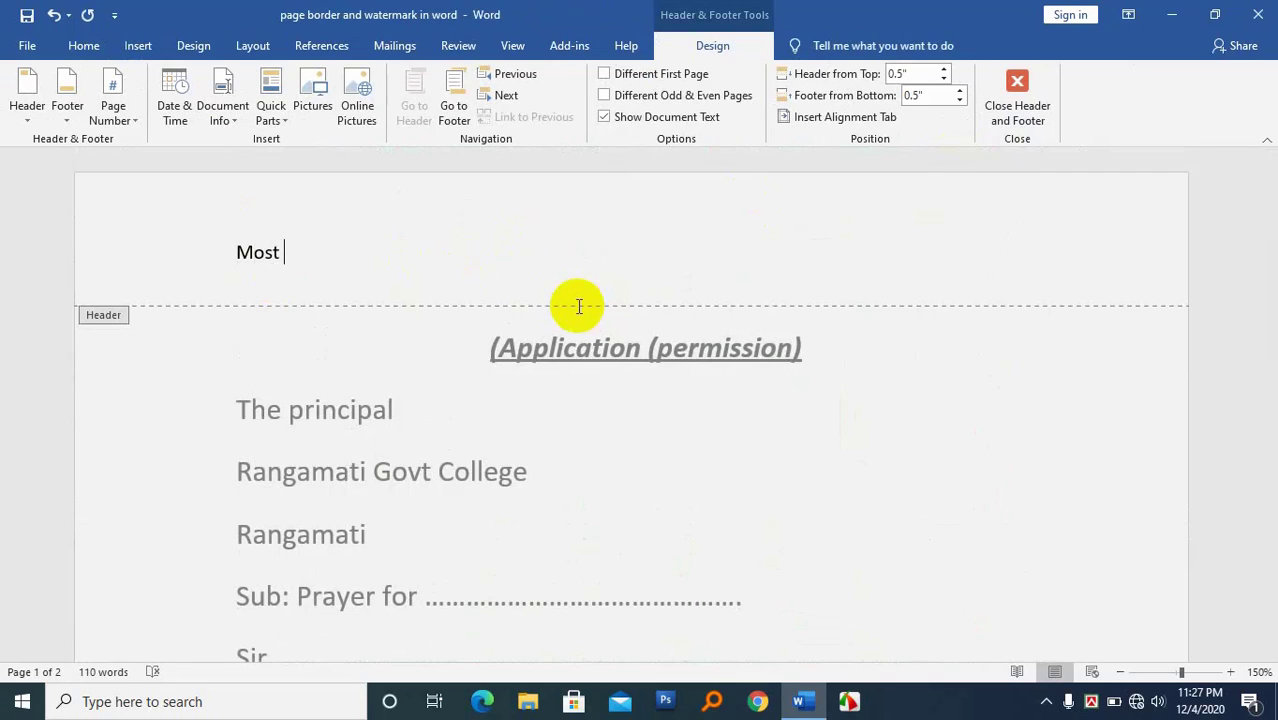
type("p")
key("BackSpace")
key("BackSpace")
type("popular a")
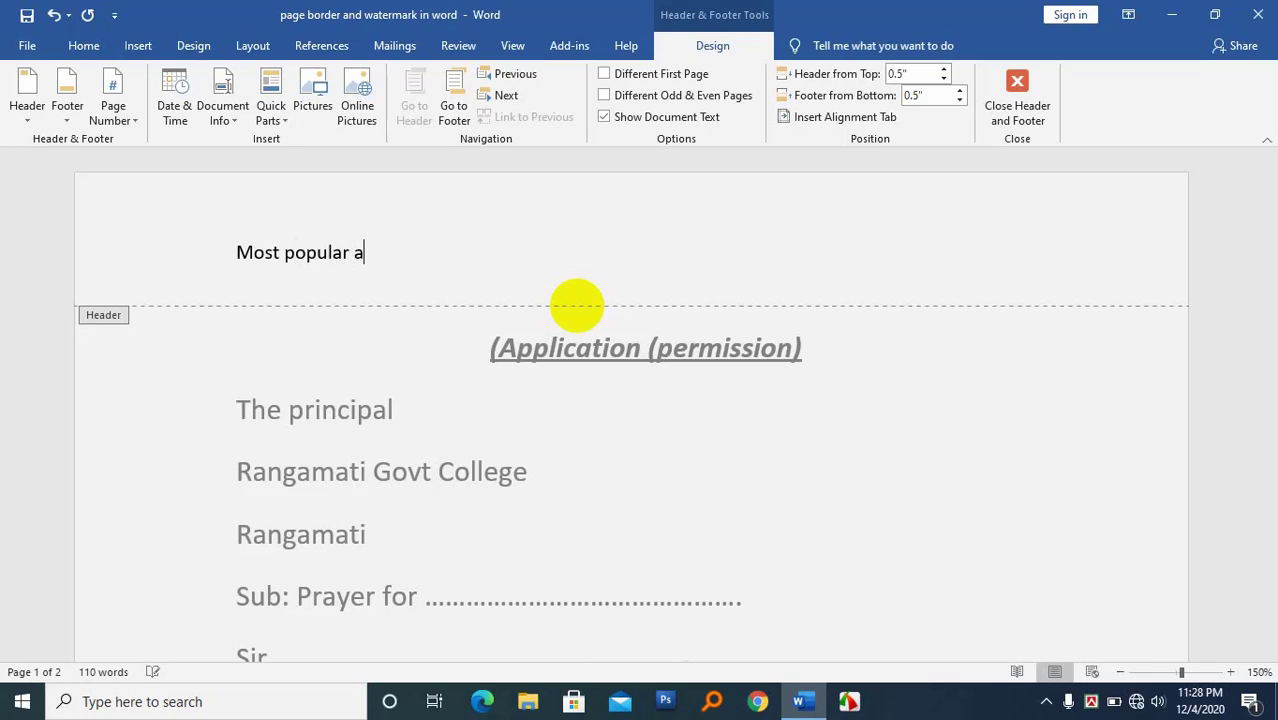
type("sa")
key("BackSpace")
type("Ranga B")
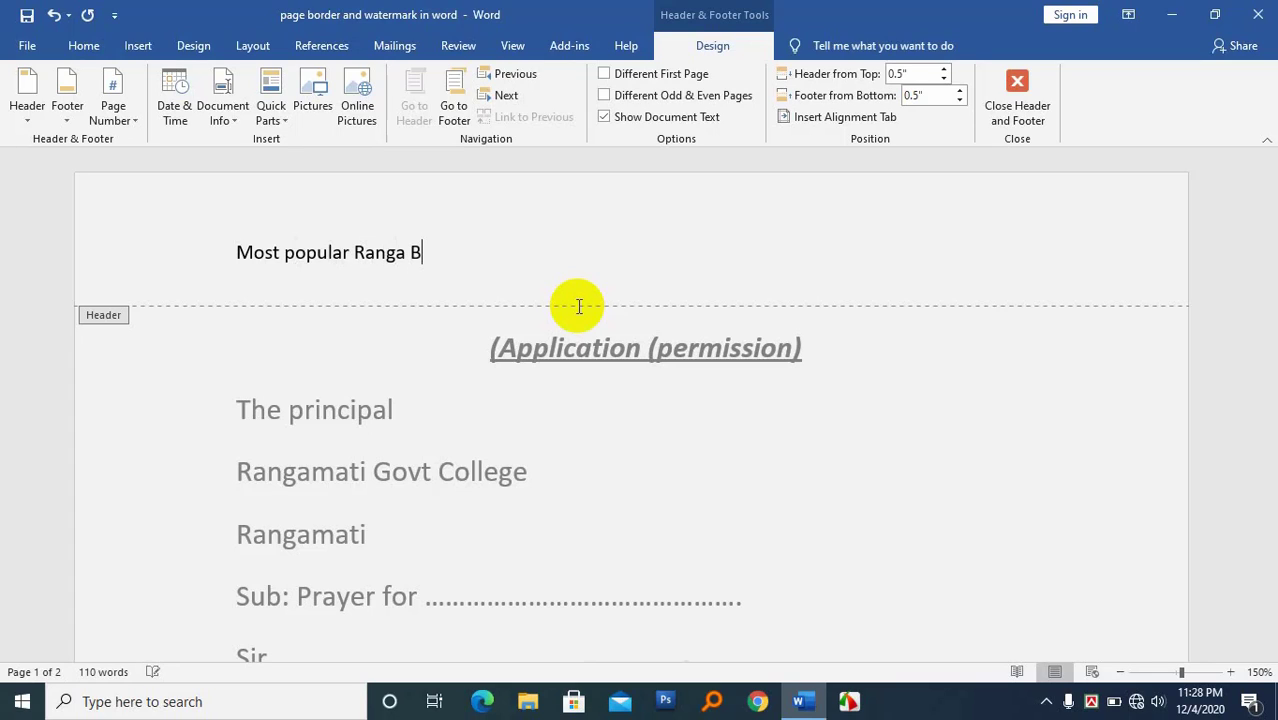
key("BackSpace")
type("D")
- Center the header text and enlarge it to 22 pt
left_click_drag(491, 263, 208, 270)
key("ctrl+e")
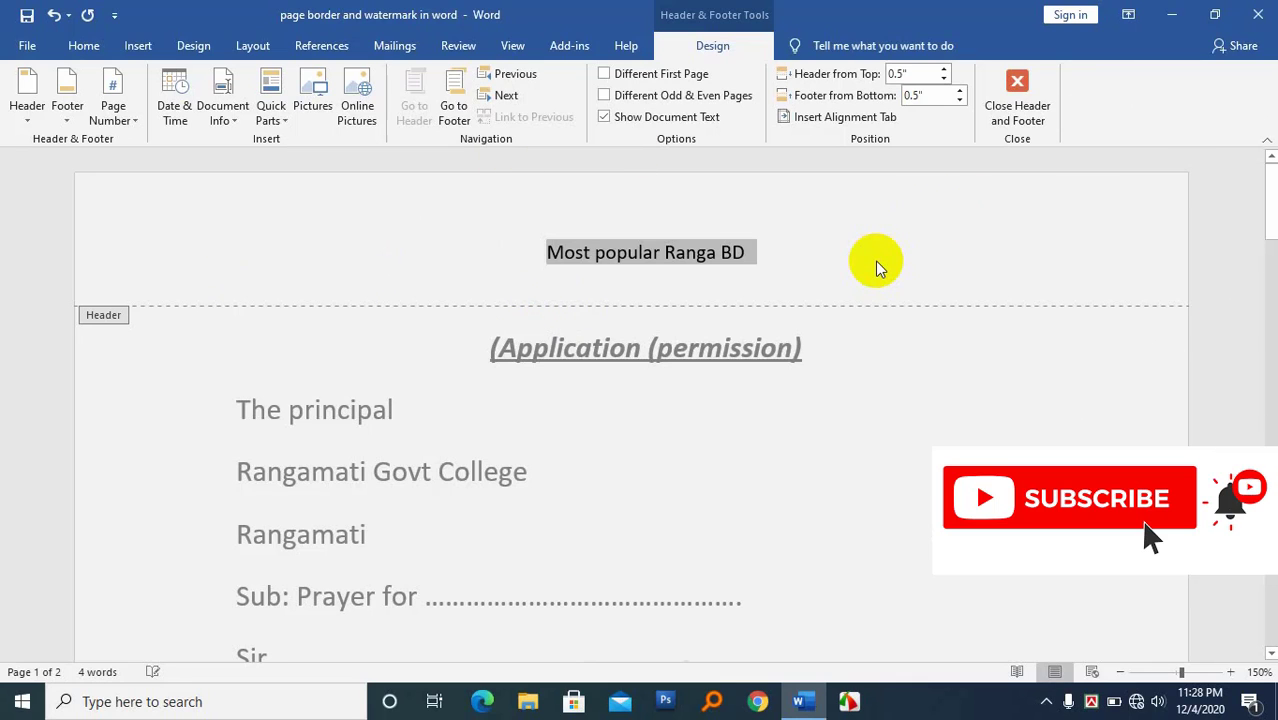
key("ctrl+shift+period")
key("ctrl+shift+period")
key("ctrl+shift+period")
key("ctrl+shift+period")
key("ctrl+shift+period")
key("ctrl+shift+period")
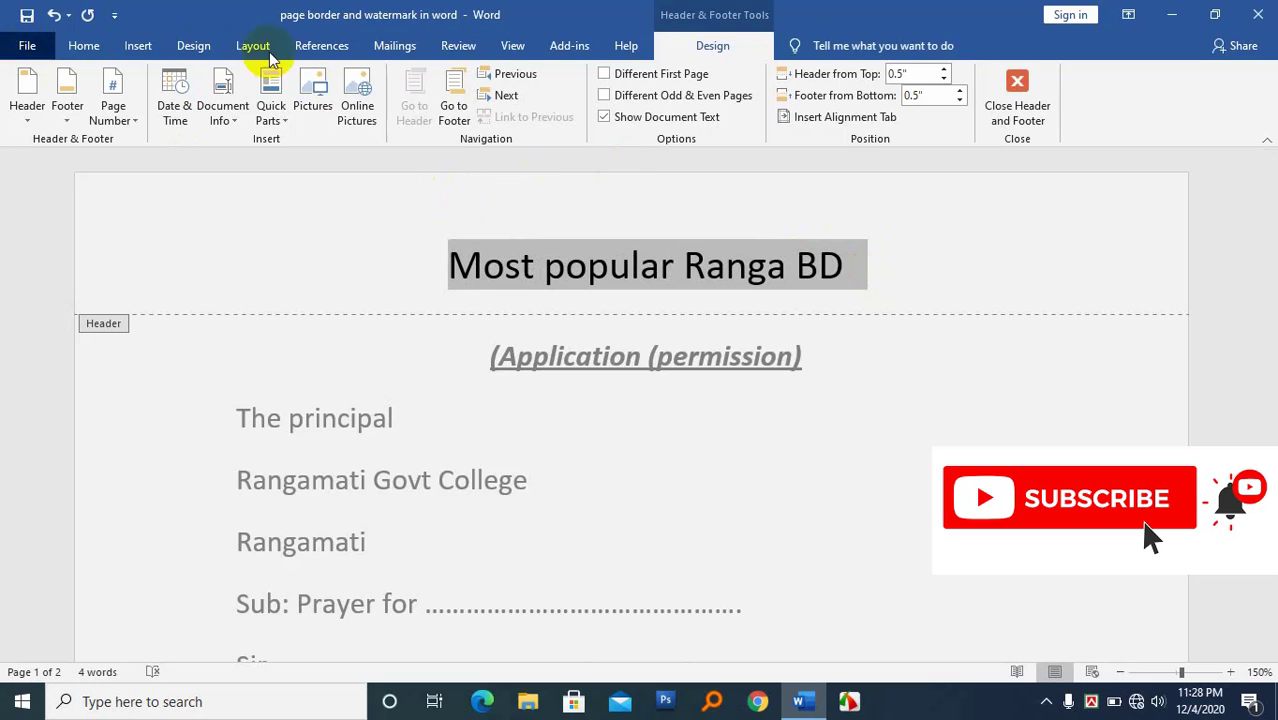
- Color the header text with the standard light blue and deselect it to check the result
left_click(25, 47)
left_click(24, 42)
left_click(84, 45)
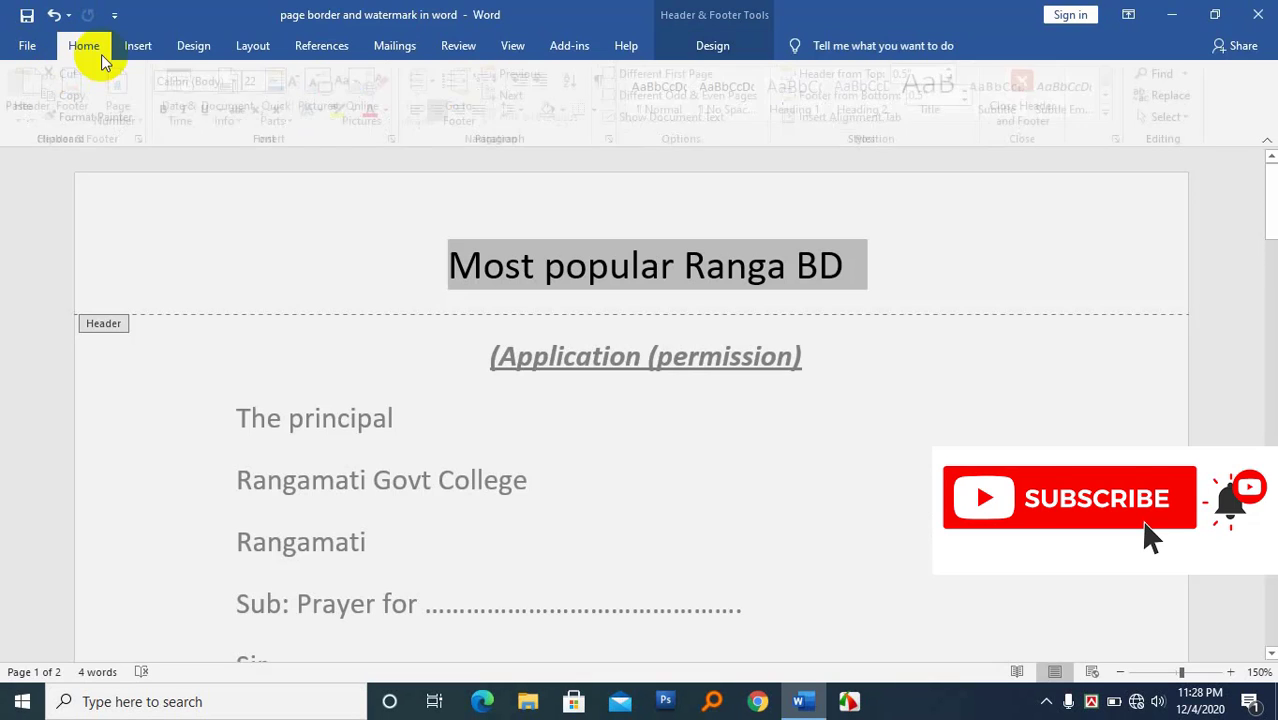
left_click(395, 118)
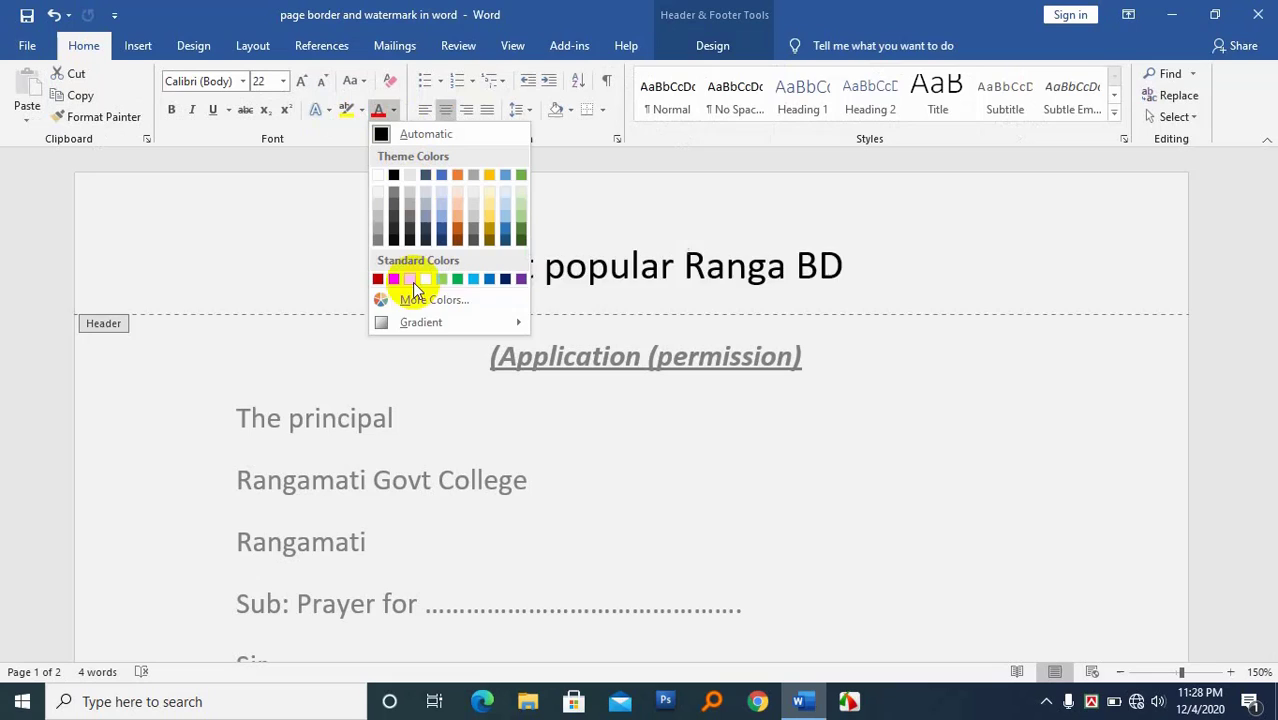
left_click(466, 279)
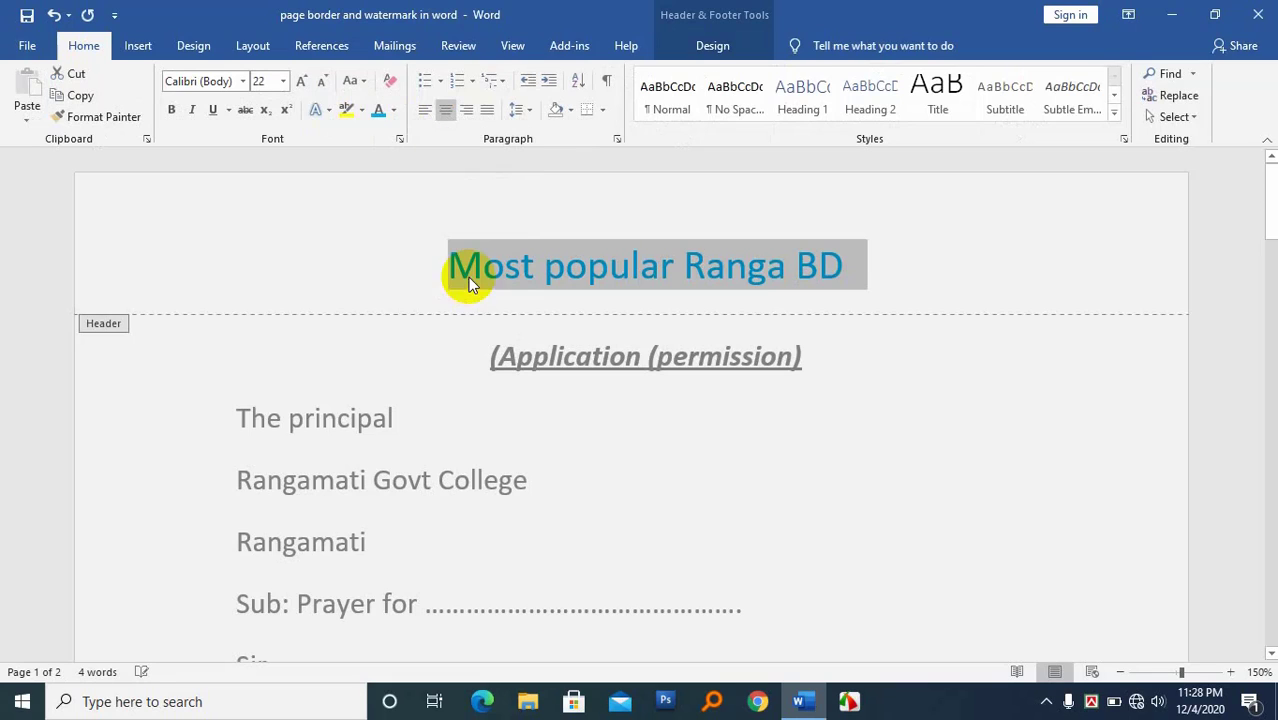
left_click(956, 292)
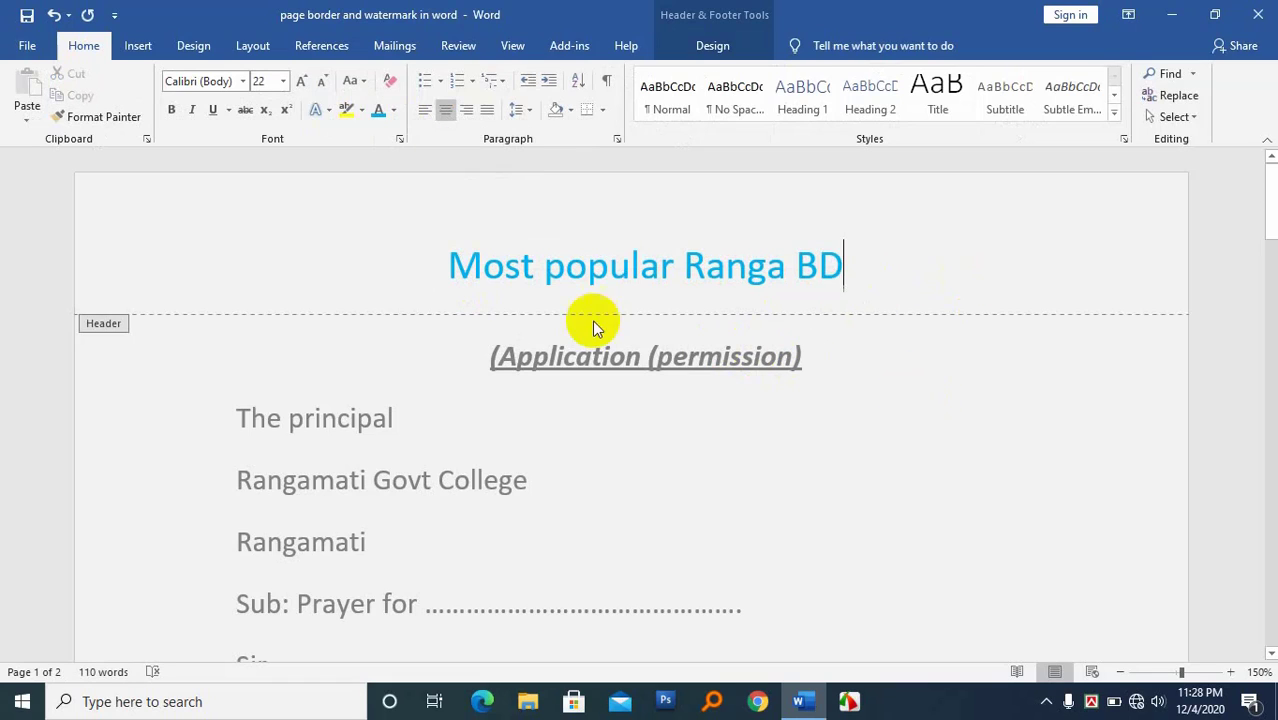
scroll(708, 348, "down", 2)
scroll(710, 346, "up", 2)
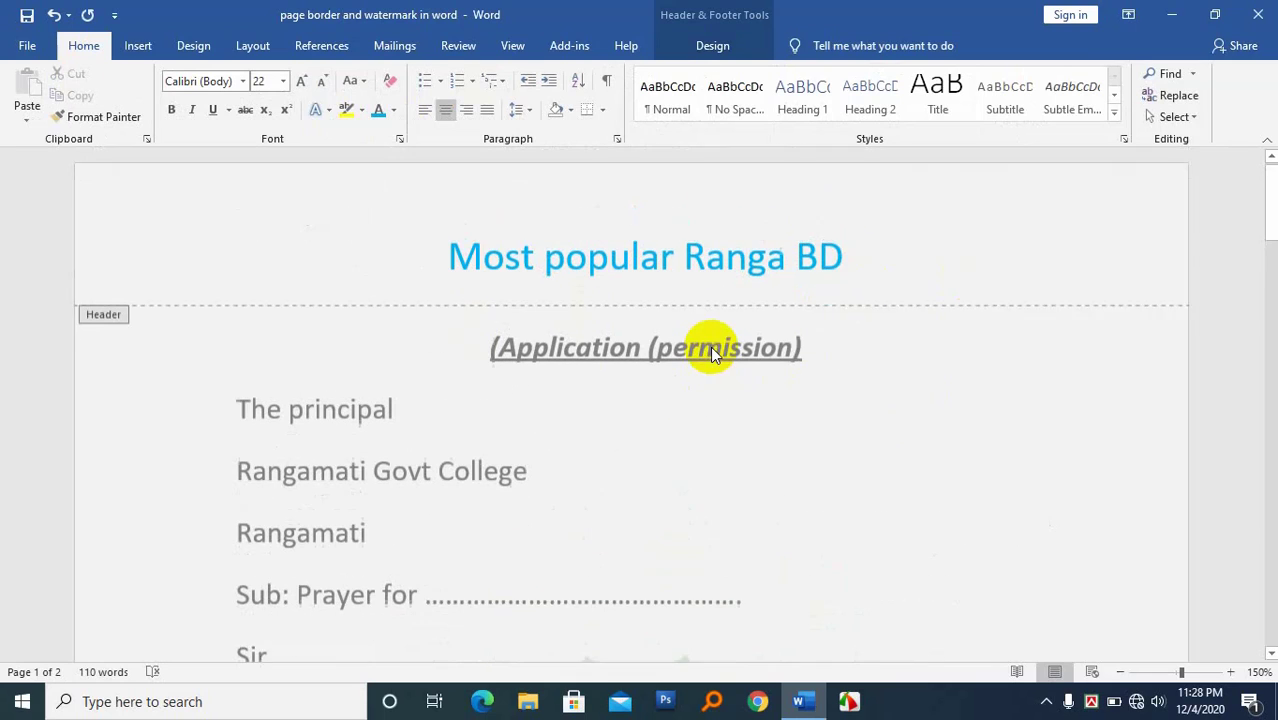